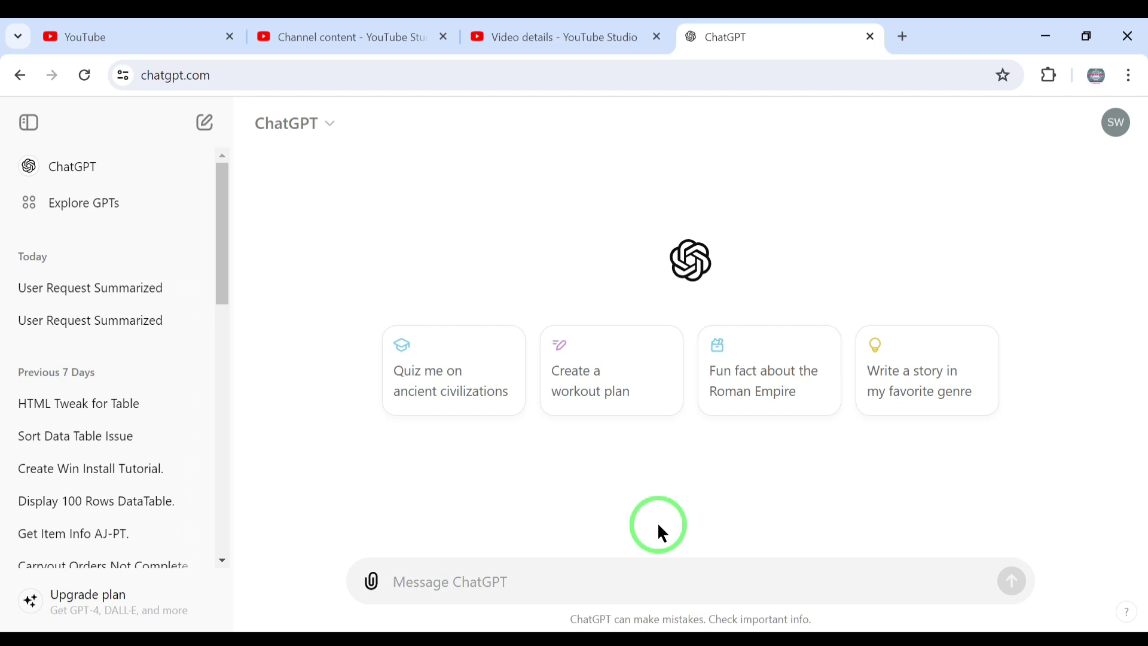
Send ChatGPT the message "good morning"
click(452, 587)
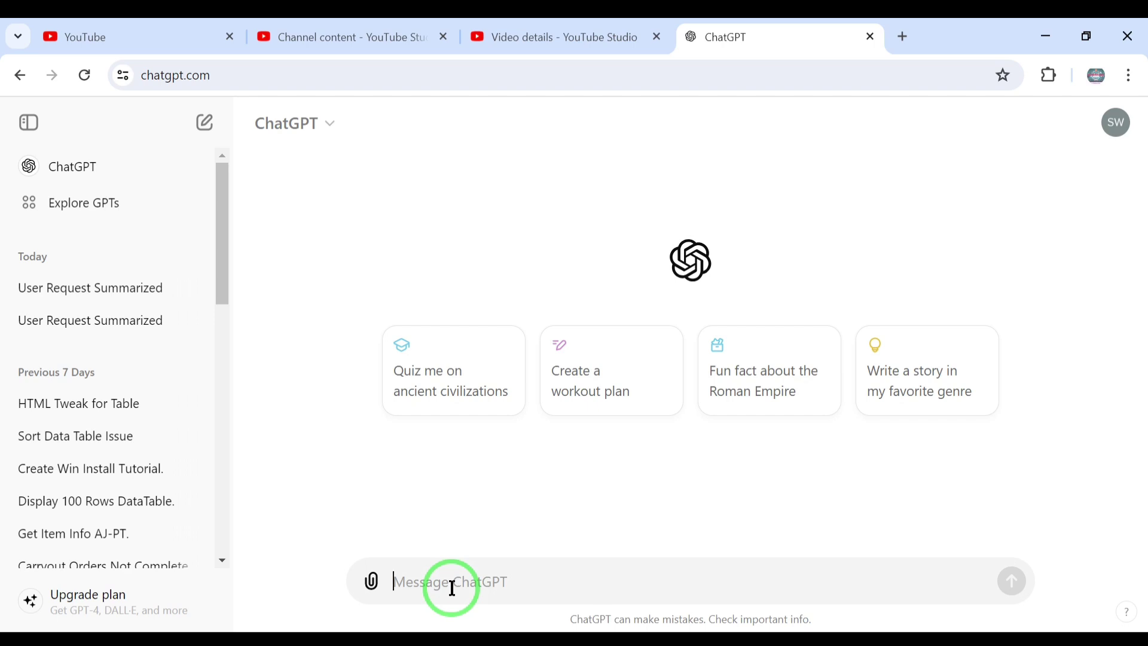
text(go)
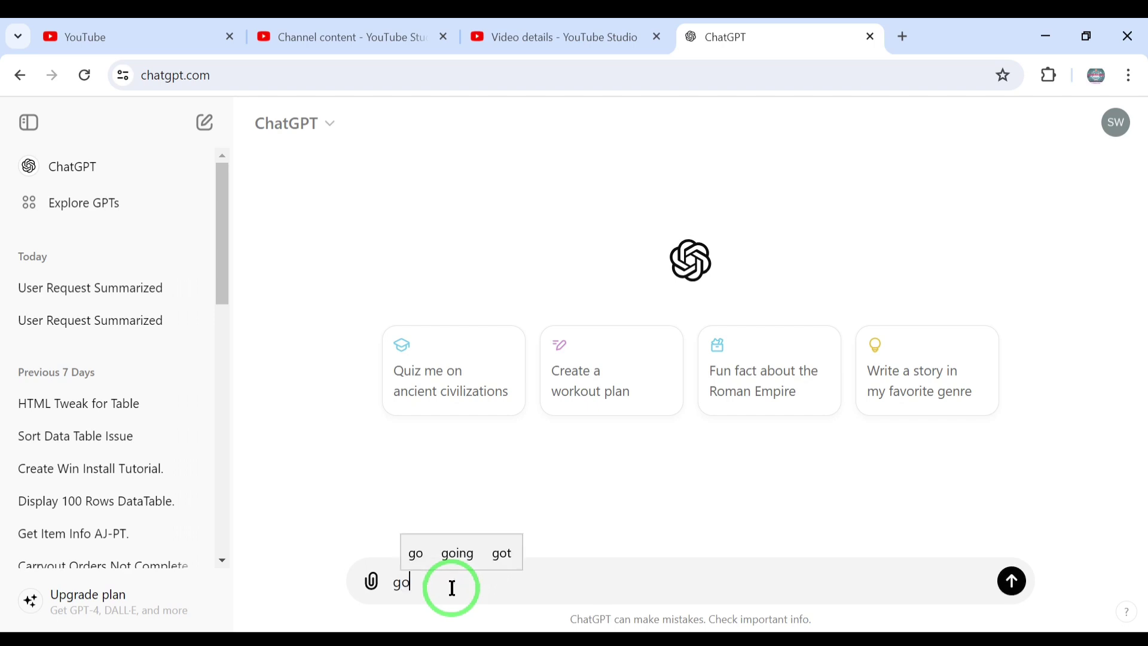
text(od morning)
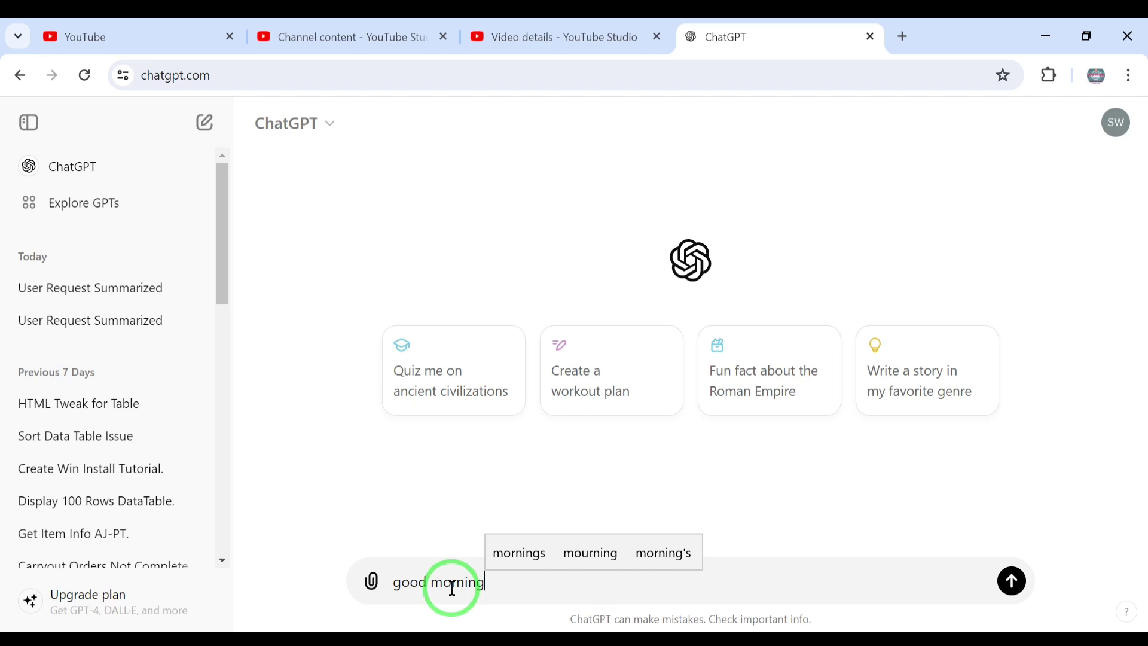
key(Return)
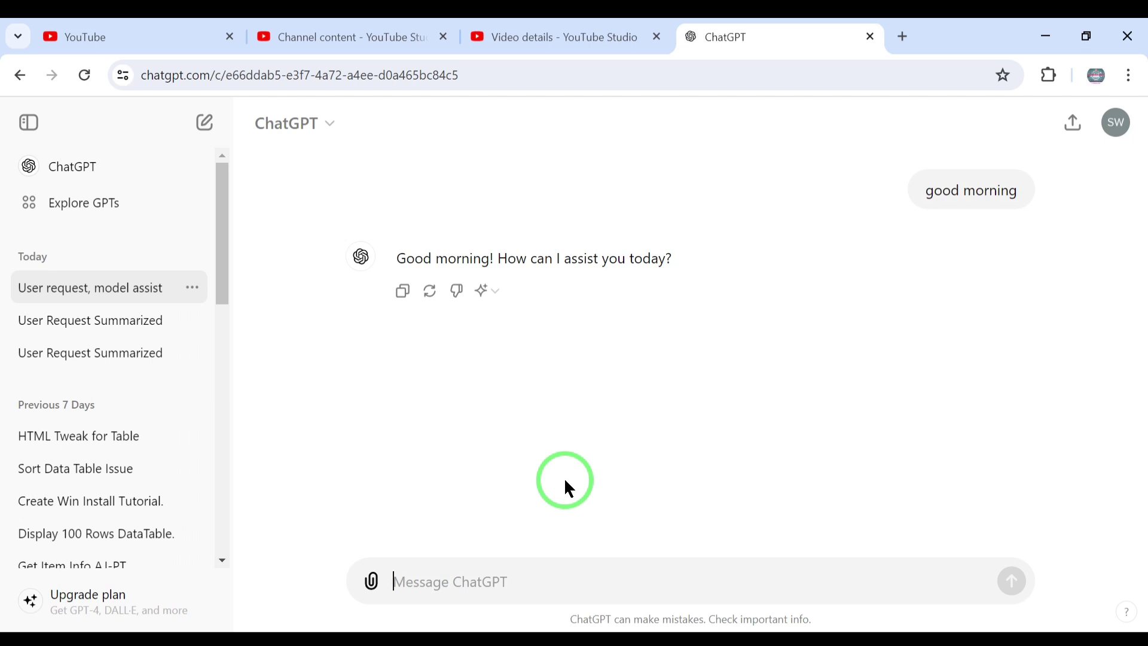
Move the ChatGPT tab out into its own browser window and maximize that window
drag(787, 34, 877, 146)
double_click(885, 107)
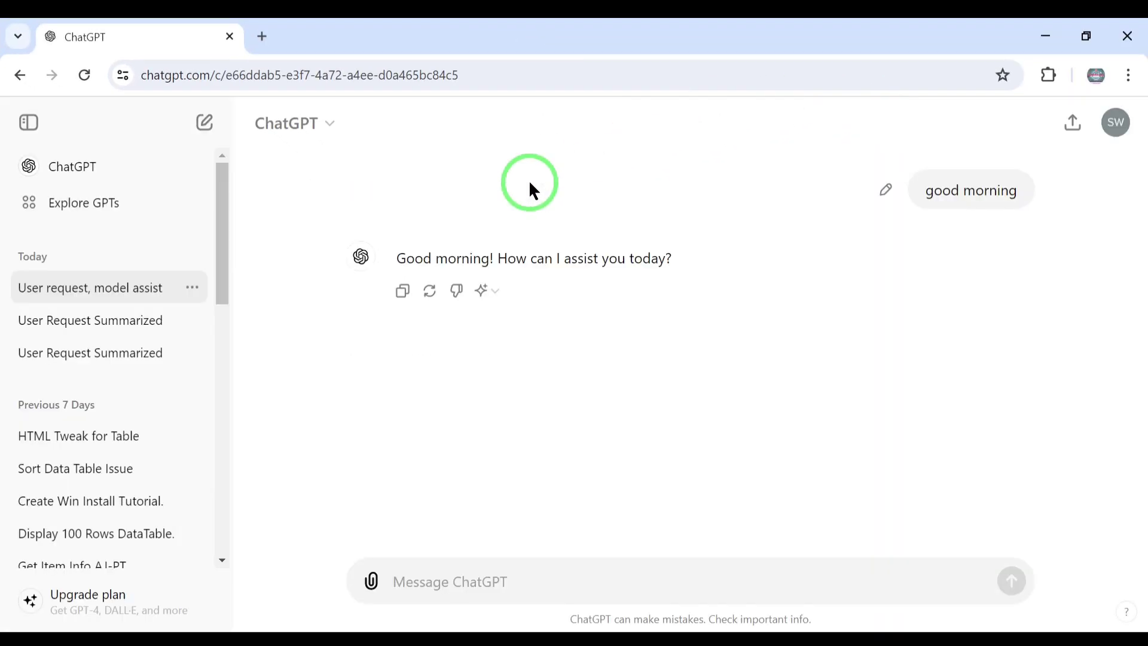
Switch to the YouTube Studio video details and copy "How to operate AC with Android mobile" from the video title
key(alt+Tab)
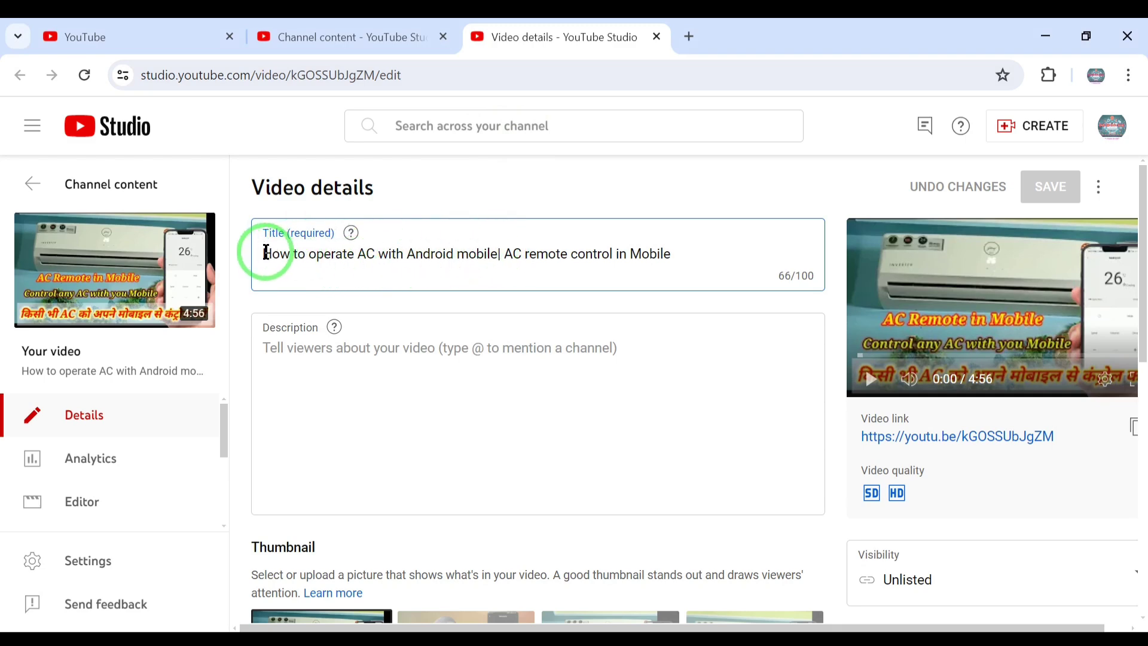
shift+click(266, 253)
key(ctrl+c)
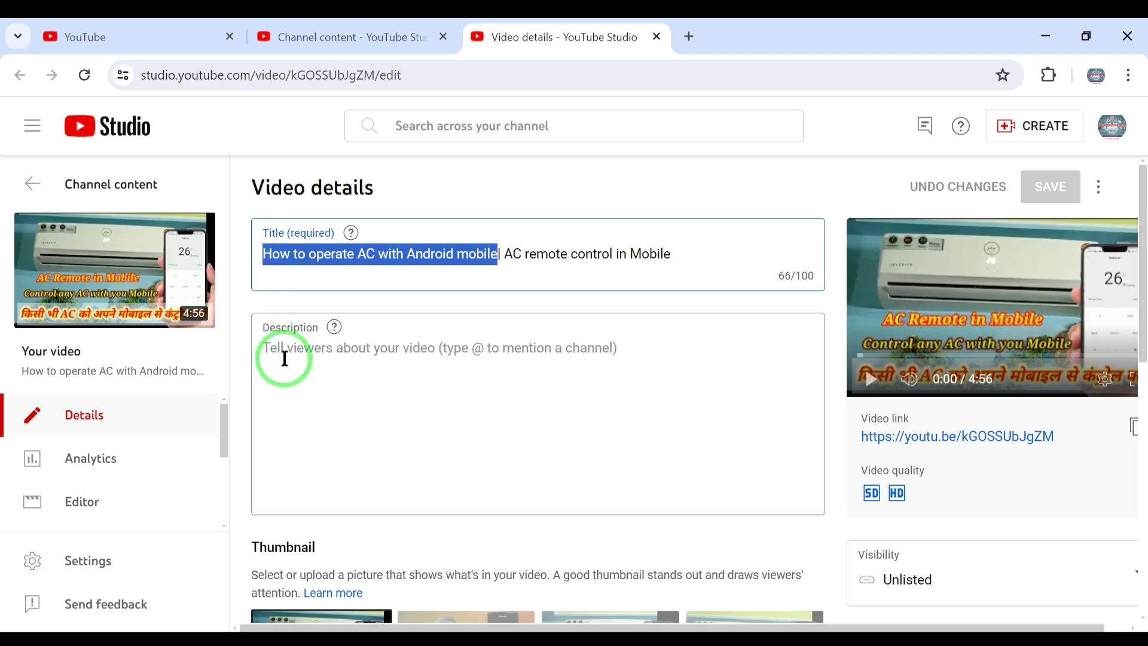
Return to the ChatGPT window and begin a message with 'I am uploading a video in youtube "' followed by the copied title text
mouse_move(242, 633)
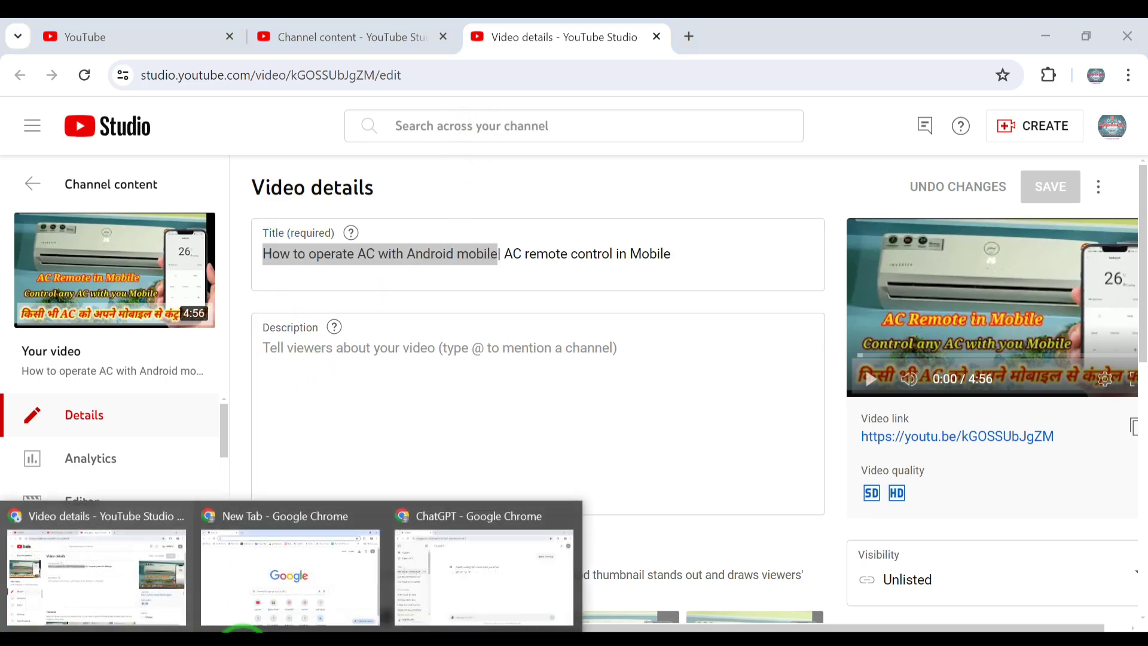
click(466, 580)
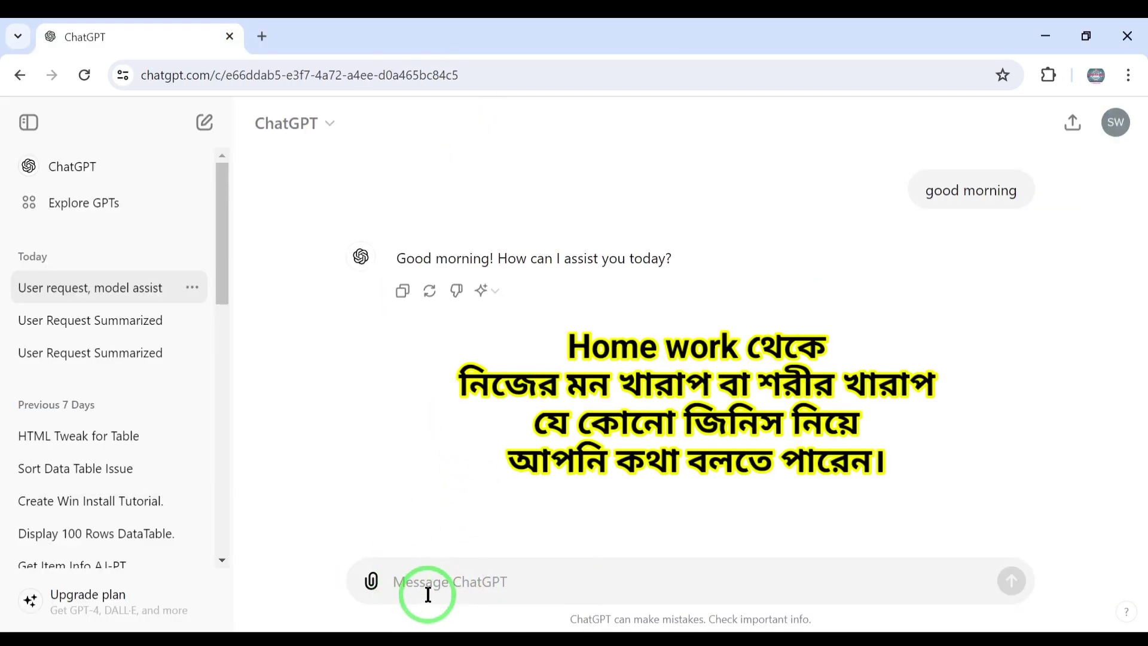
text(I)
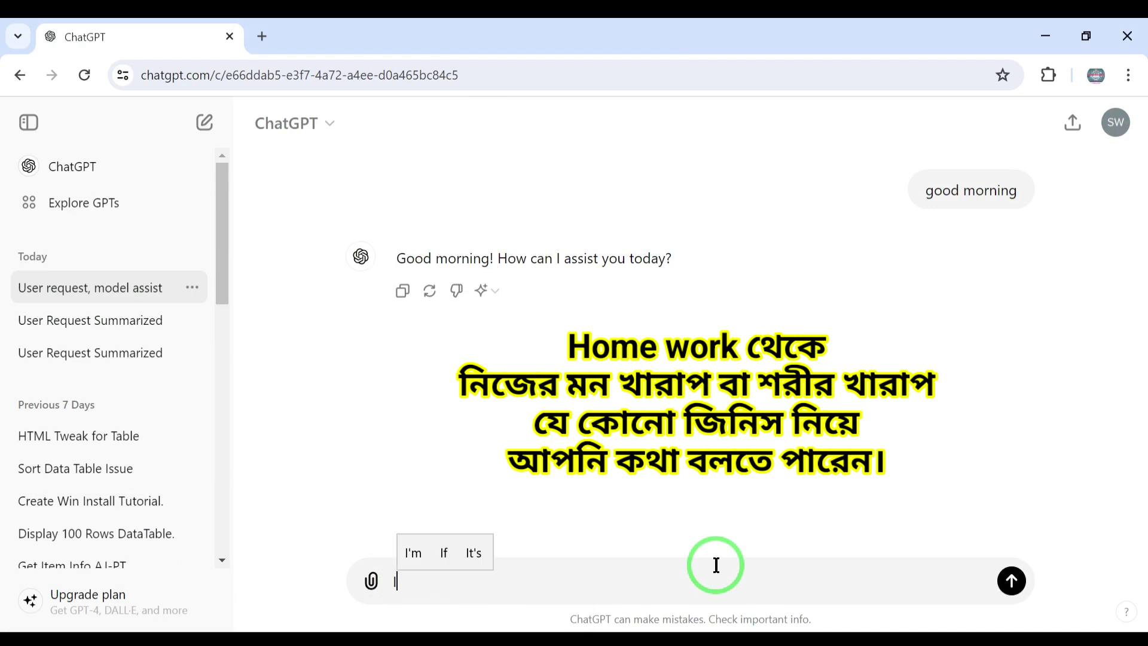
text( am upl)
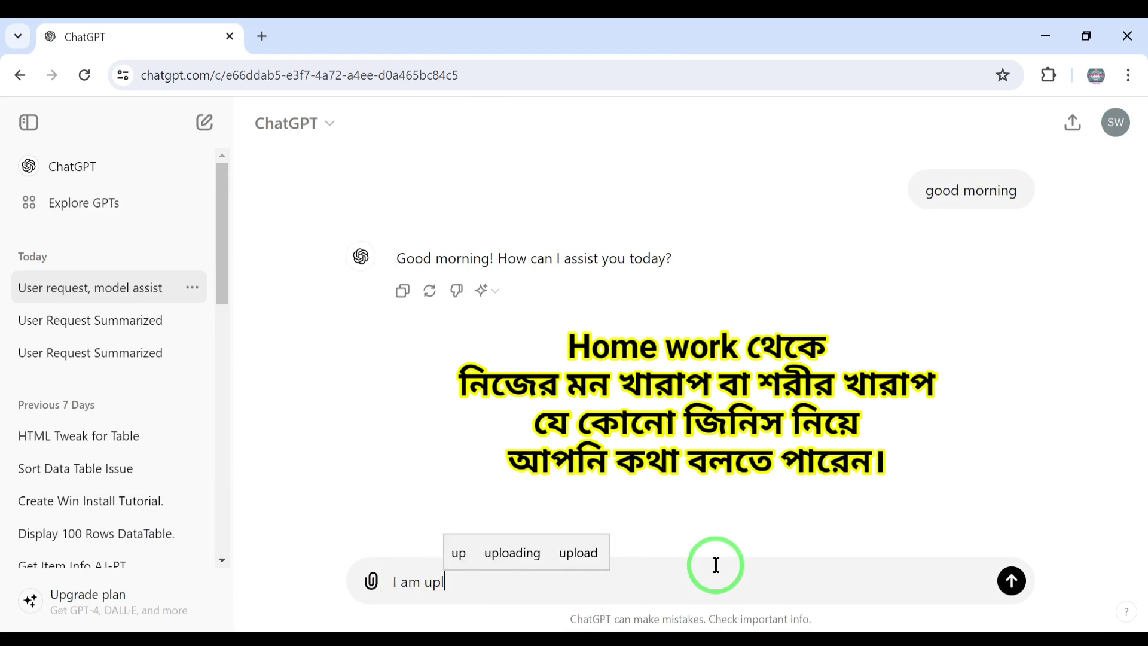
text(oading a)
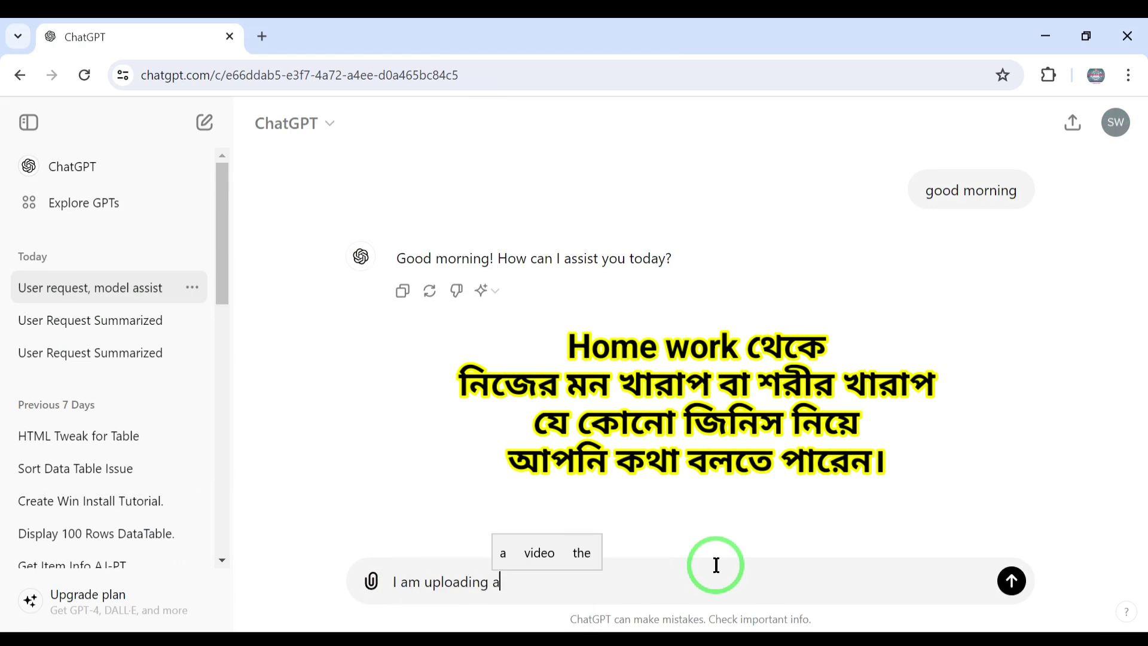
text( video)
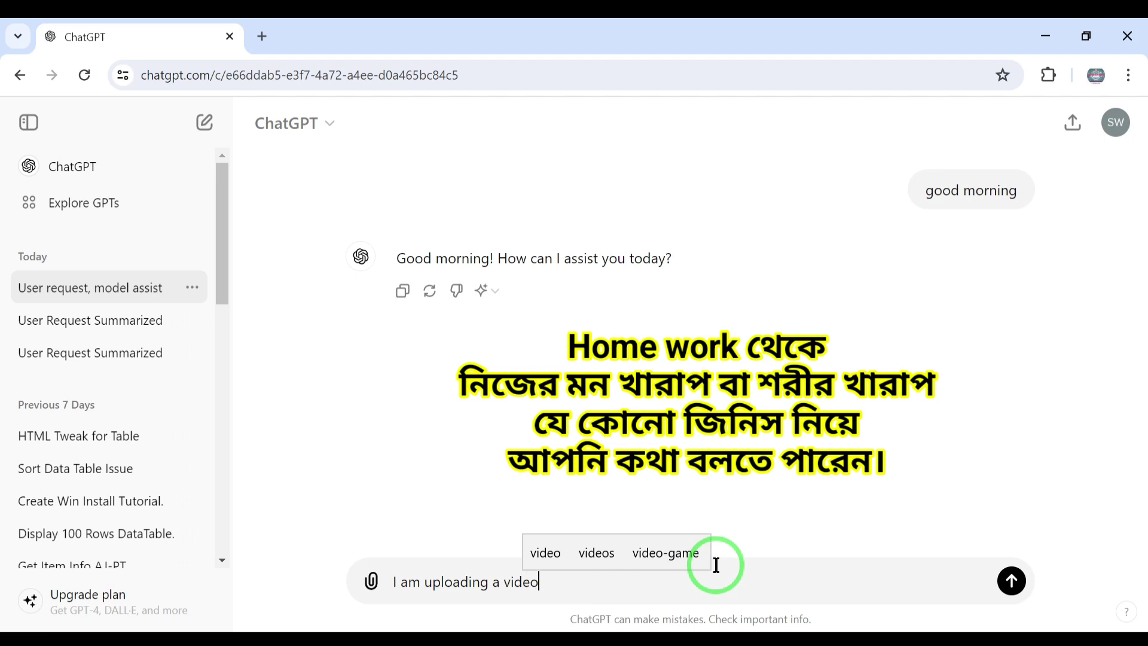
text( in youtube )
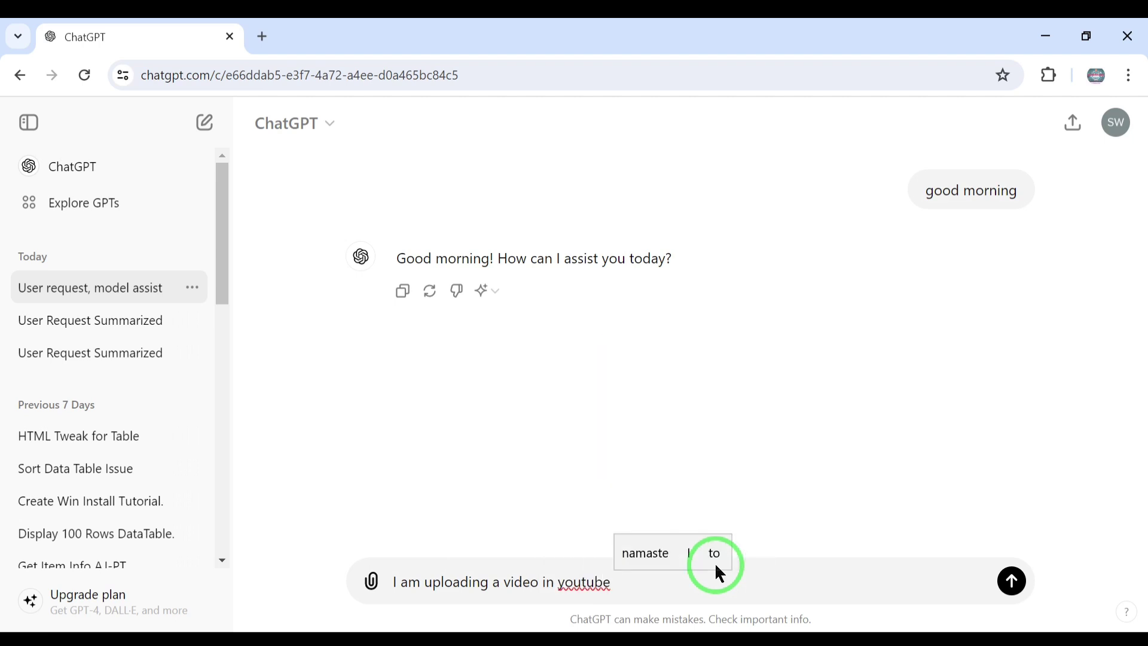
text(")
key(ctrl+v)
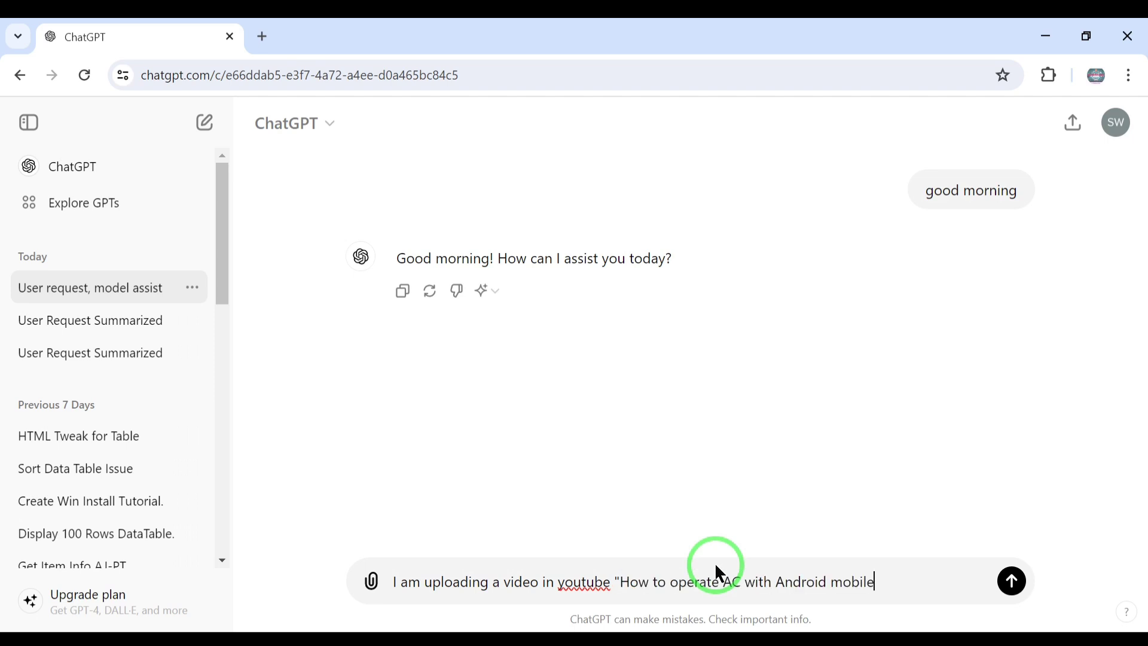
Close the title's quotation, complete the message with "please send the title, description and Tags of the video", and send it
text(" pleas)
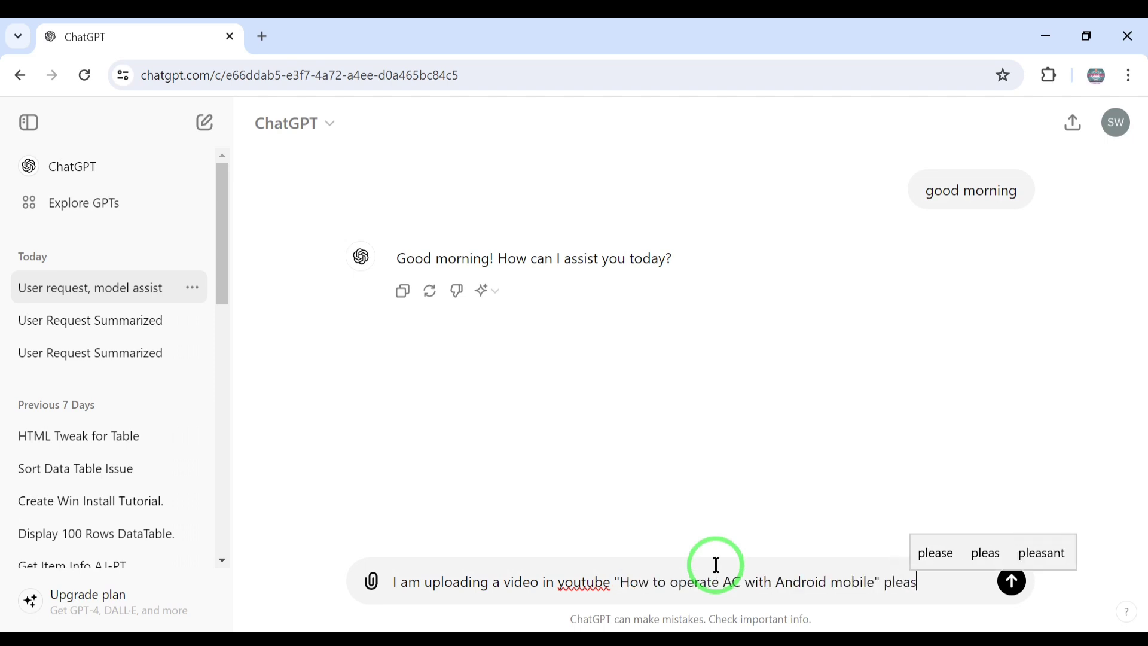
text(e send the )
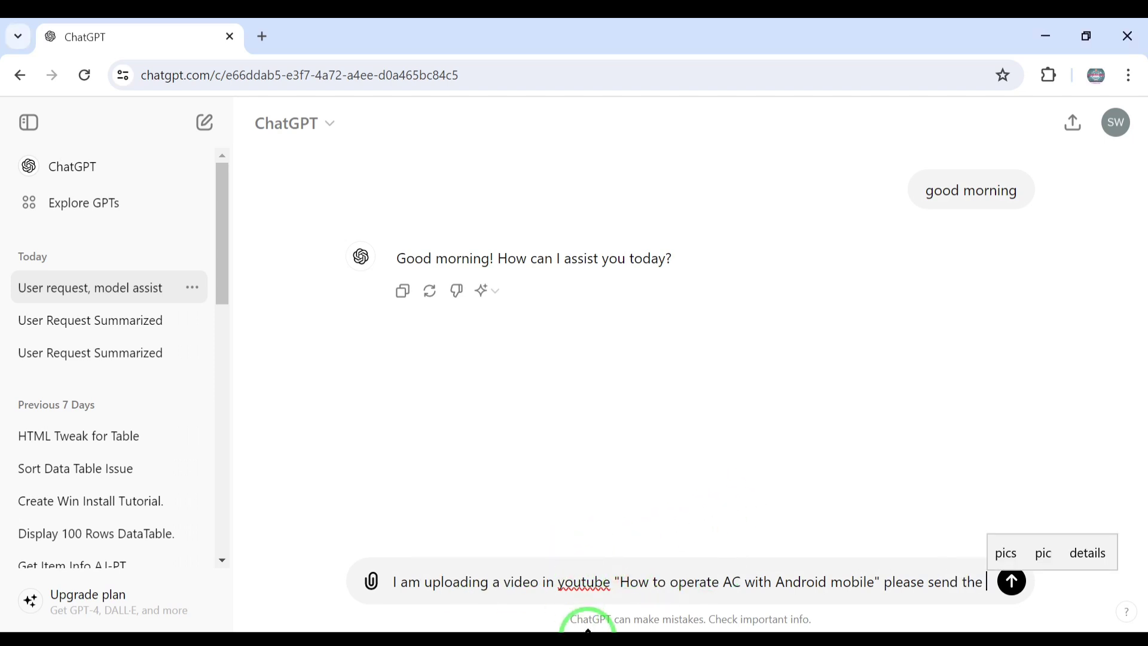
text(title)
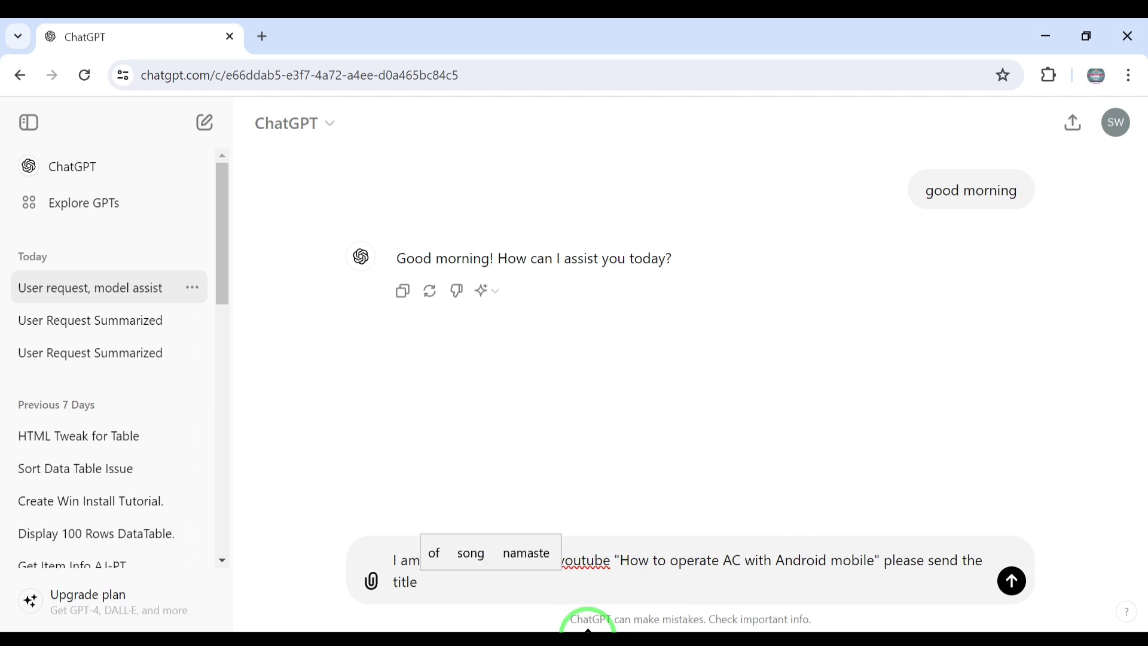
key(BackSpace)
text(, des)
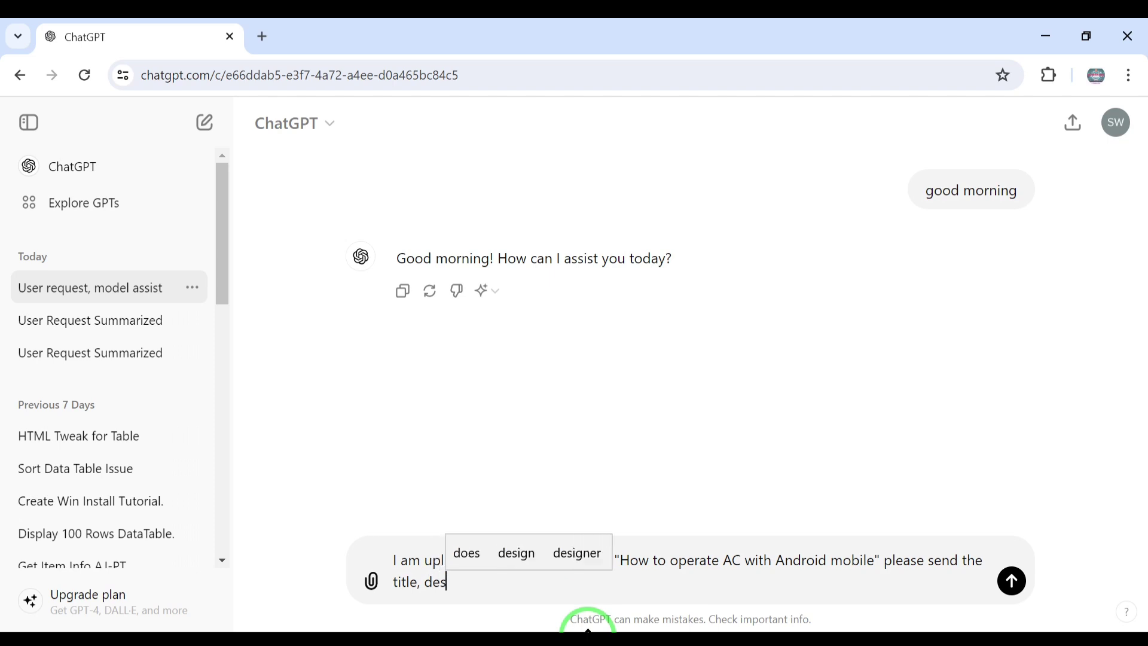
text(cription)
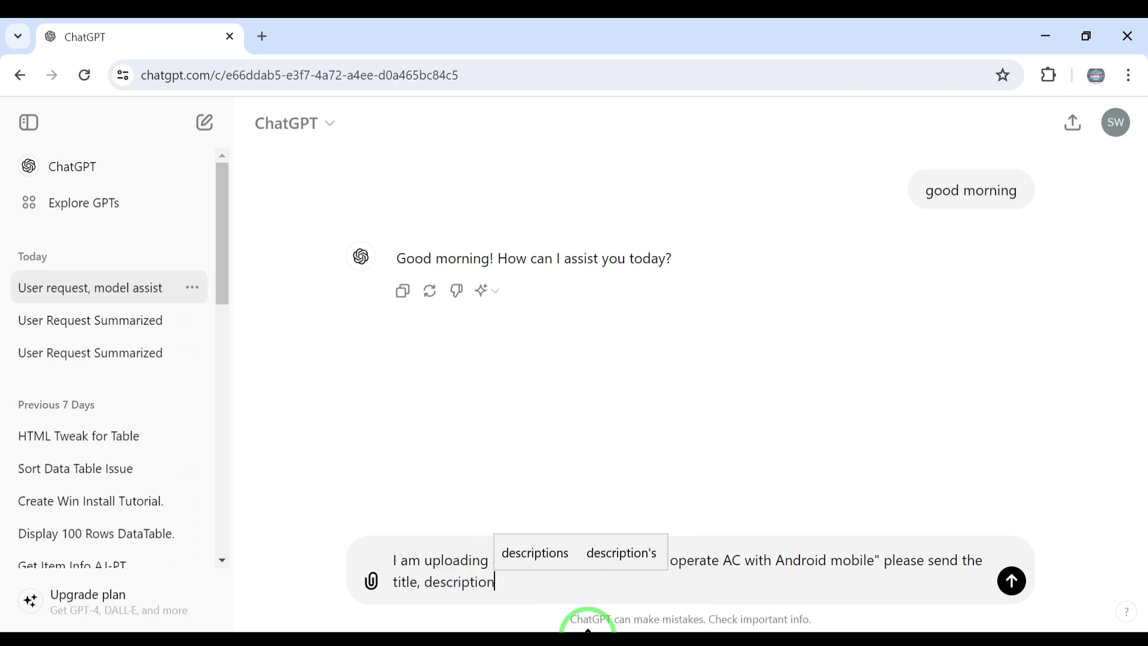
text( and )
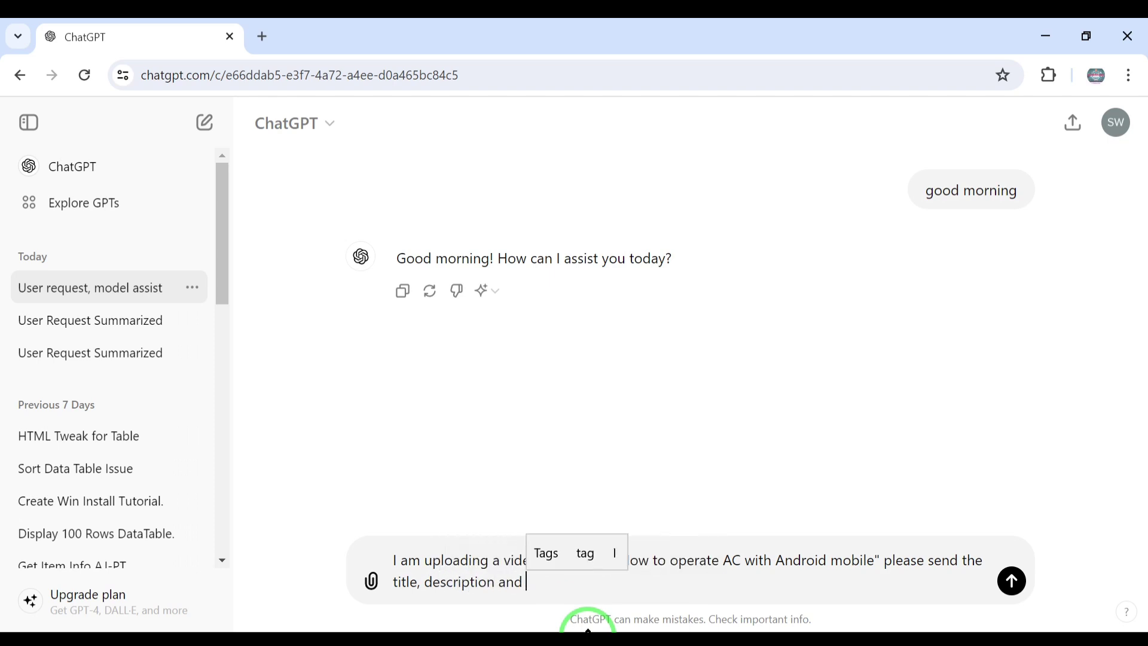
text(Ta)
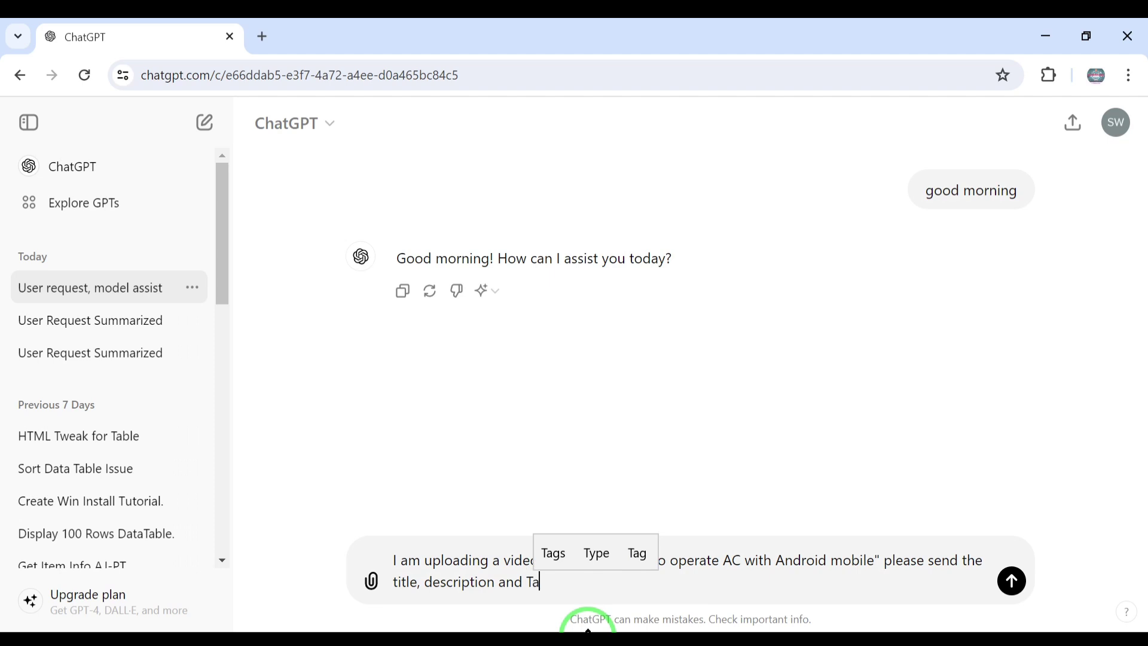
text(gs of )
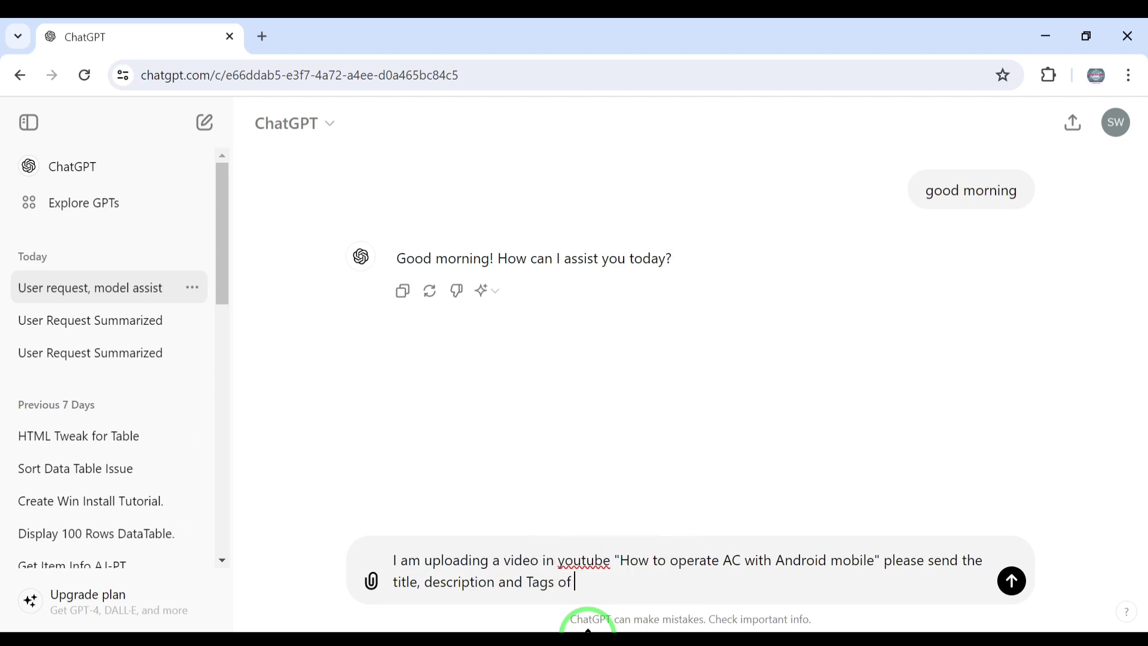
text(the vide)
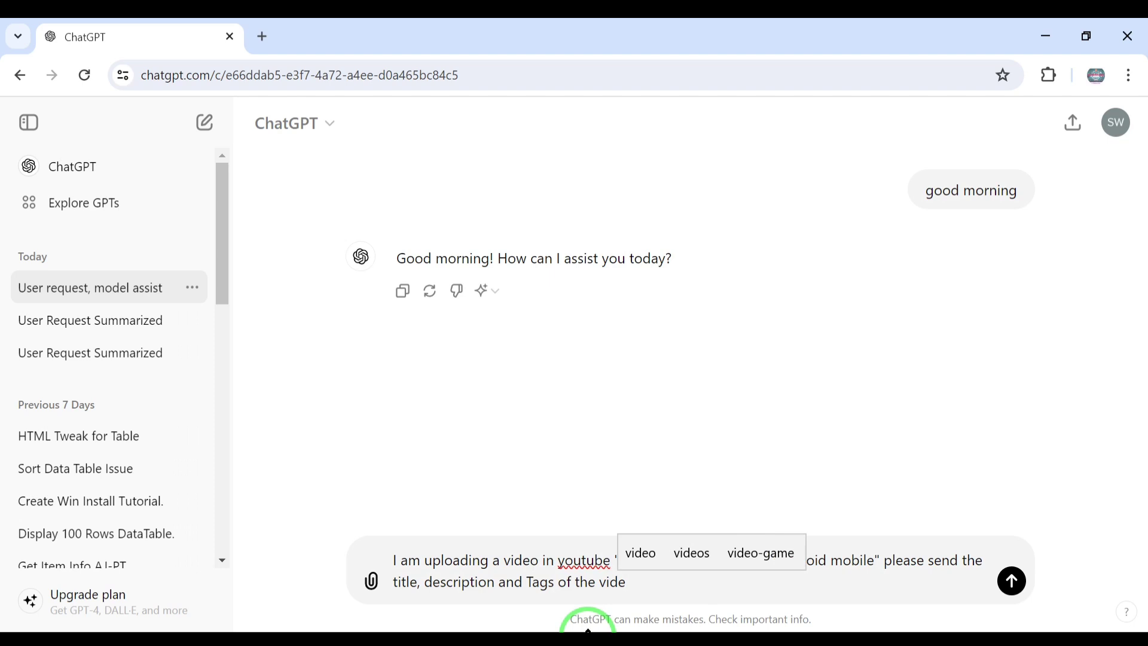
key(BackSpace)
text(eo)
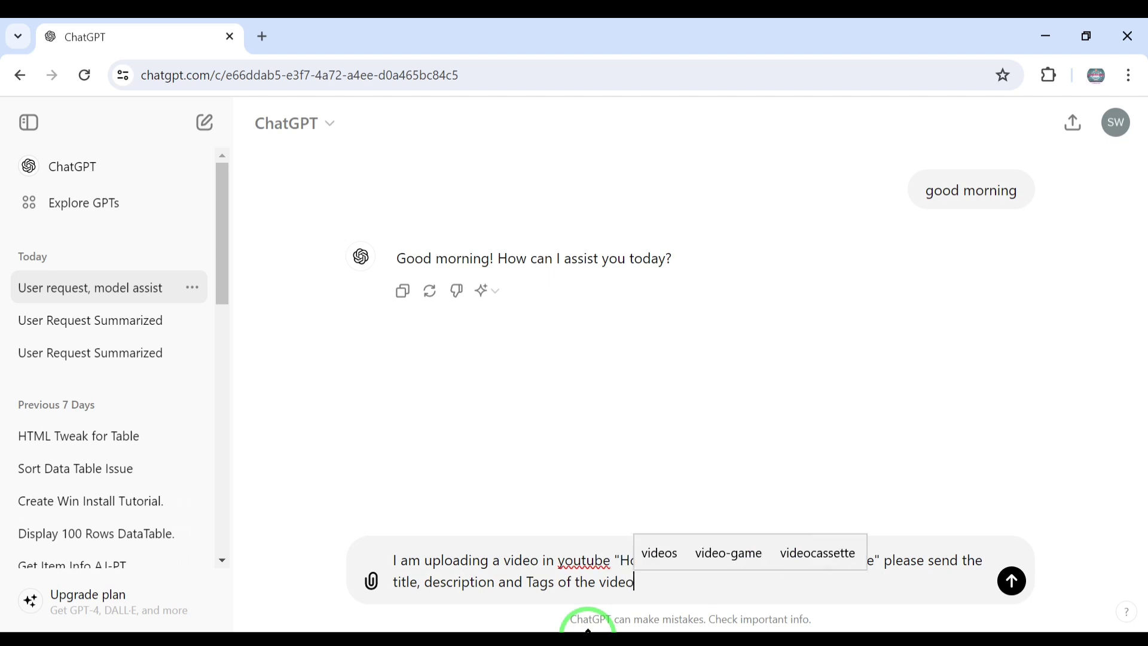
key(Return)
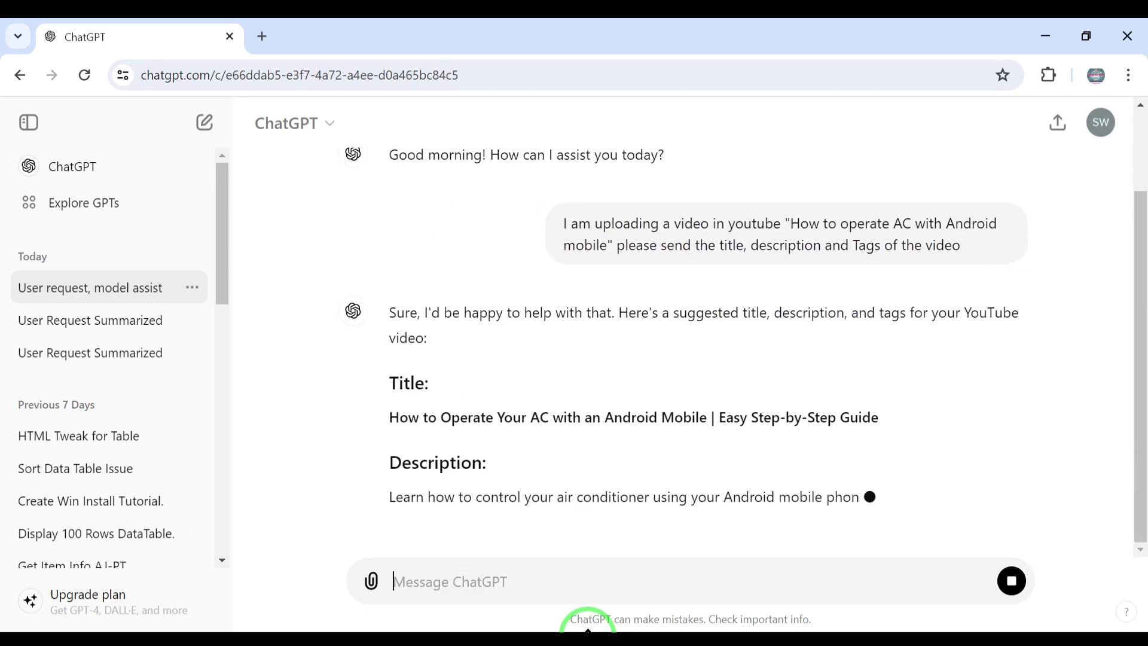
Read through the whole reply, reviewing the suggested title, description and tags for the video
scroll(487, 302, up, 2)
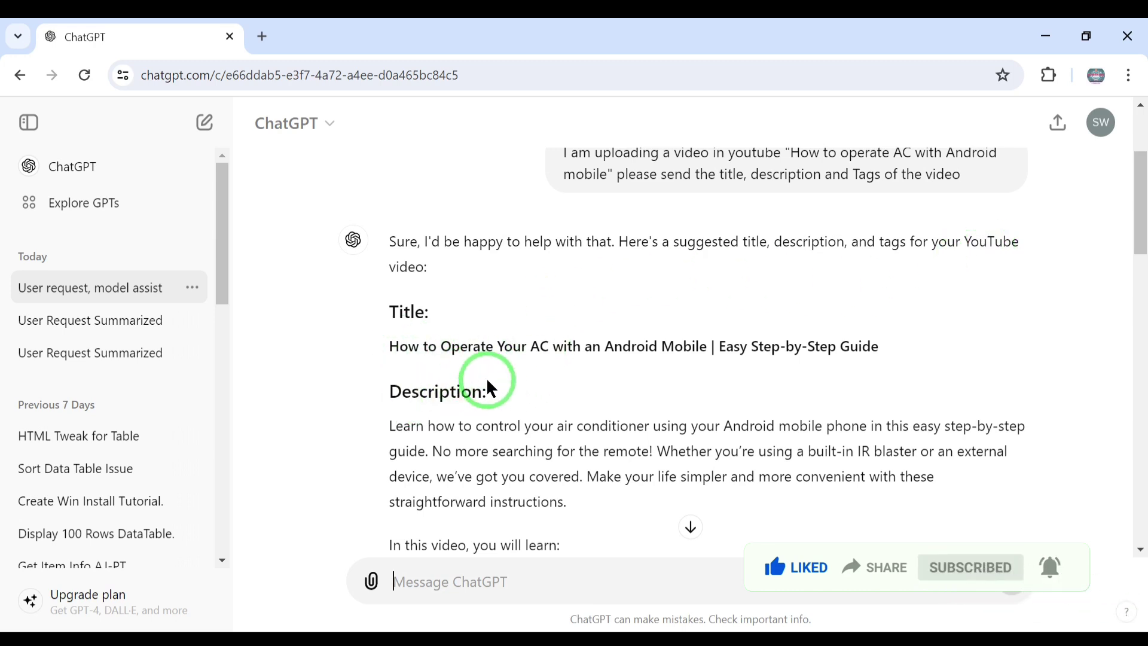
scroll(487, 384, down, 2)
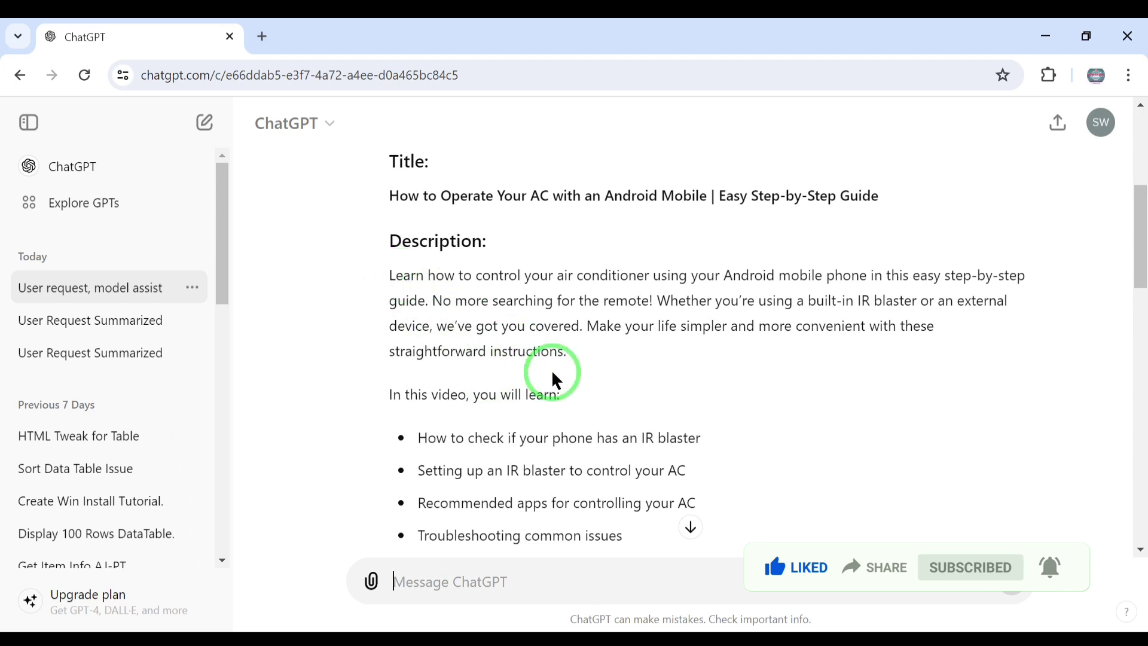
scroll(553, 379, down, 2)
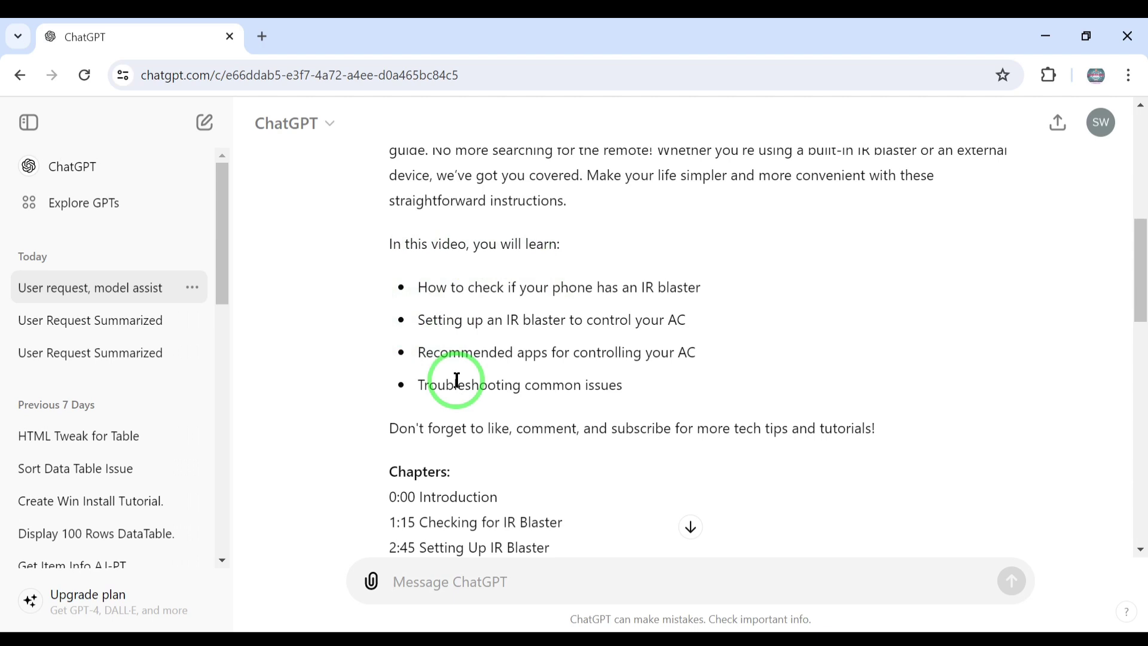
scroll(456, 379, down, 3)
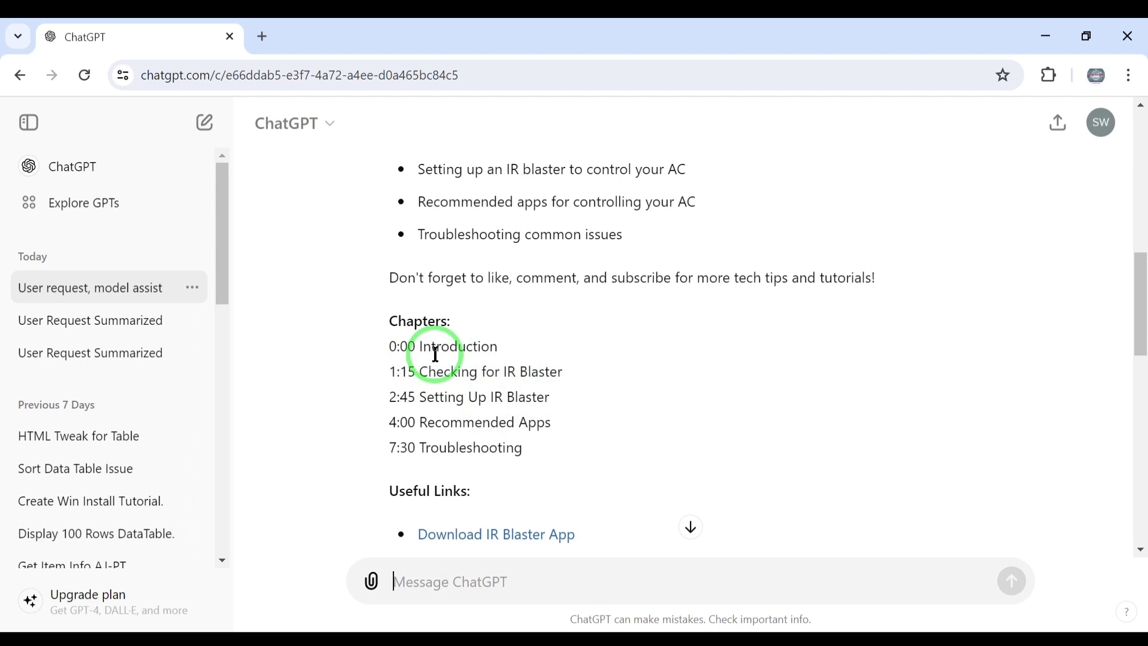
scroll(435, 353, down, 3)
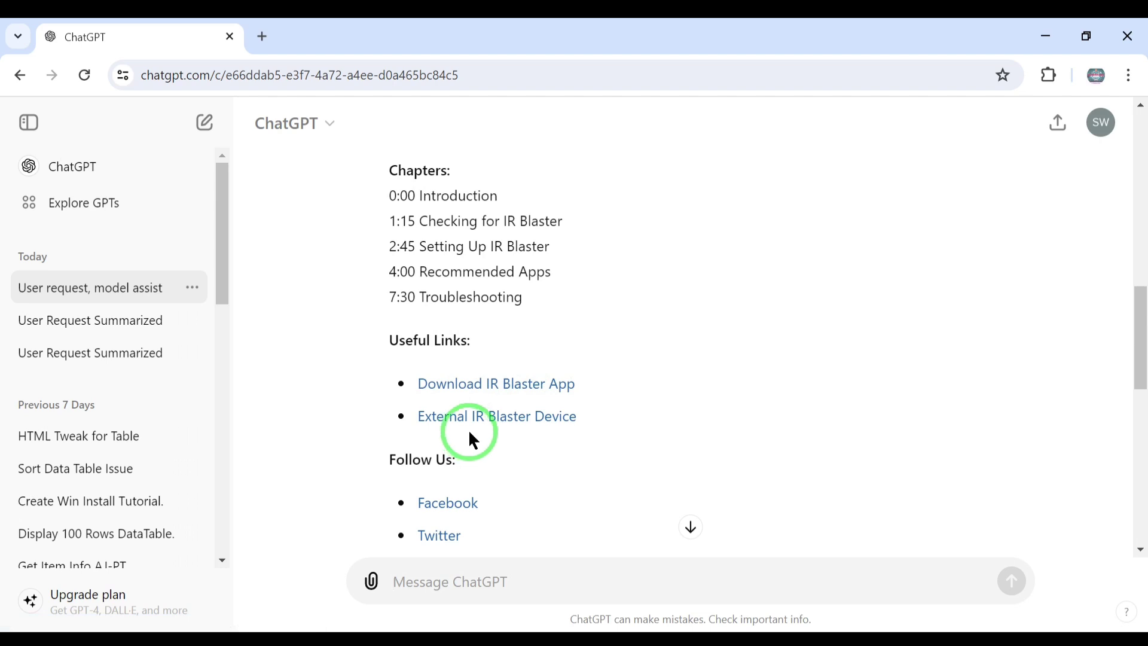
scroll(480, 429, down, 2)
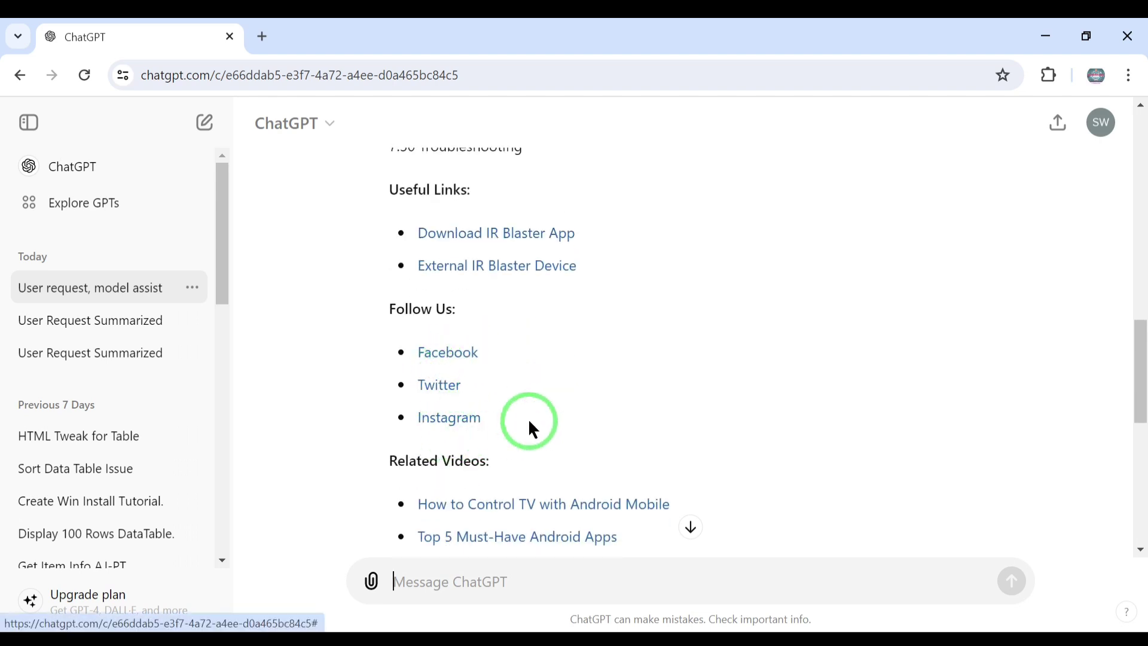
scroll(529, 418, down, 1)
scroll(531, 423, down, 1)
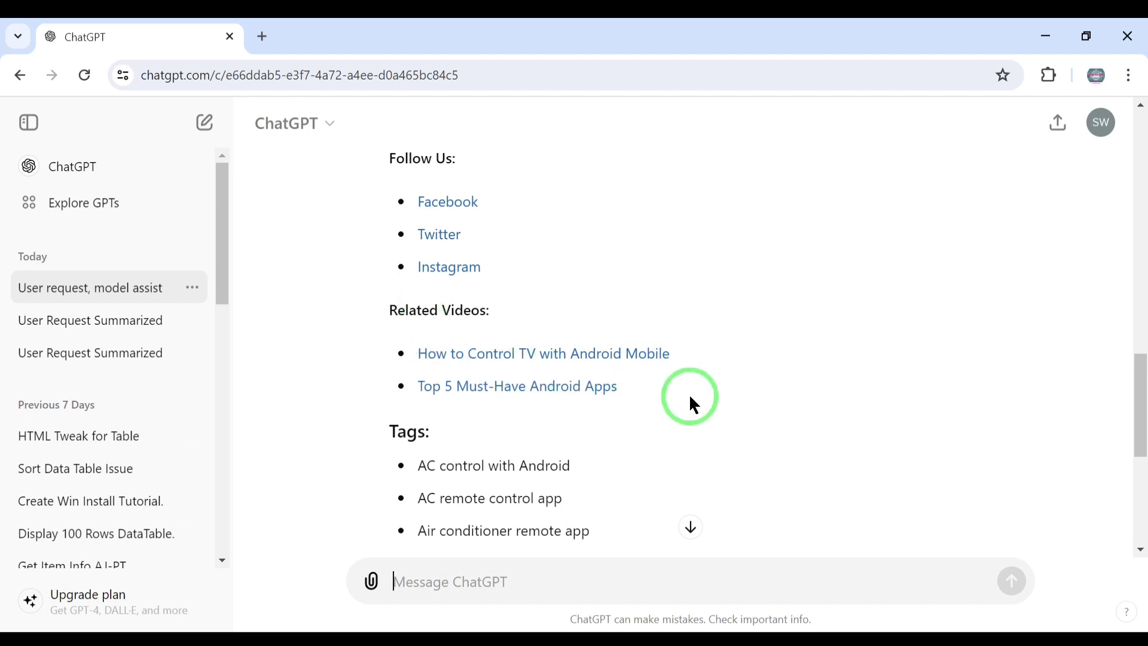
scroll(488, 300, down, 4)
scroll(526, 287, up, 2)
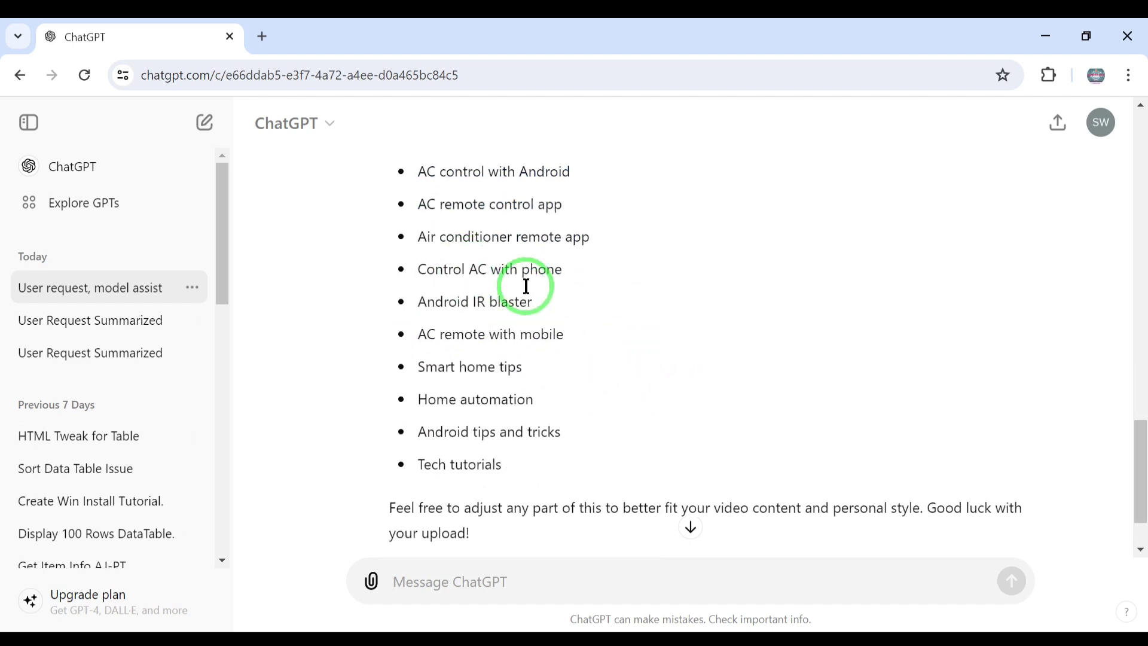
scroll(439, 328, down, 2)
scroll(438, 328, down, 1)
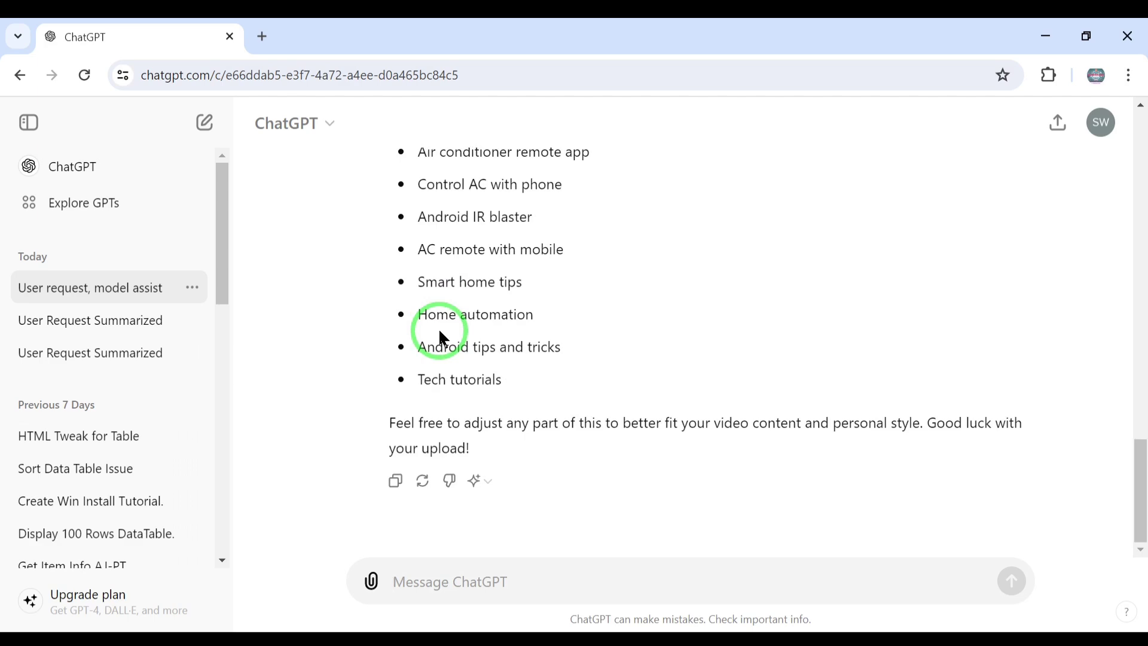
Recheck the suggested title, description and tags against the YouTube Studio video details, returning to the ChatGPT conversation
scroll(438, 327, up, 12)
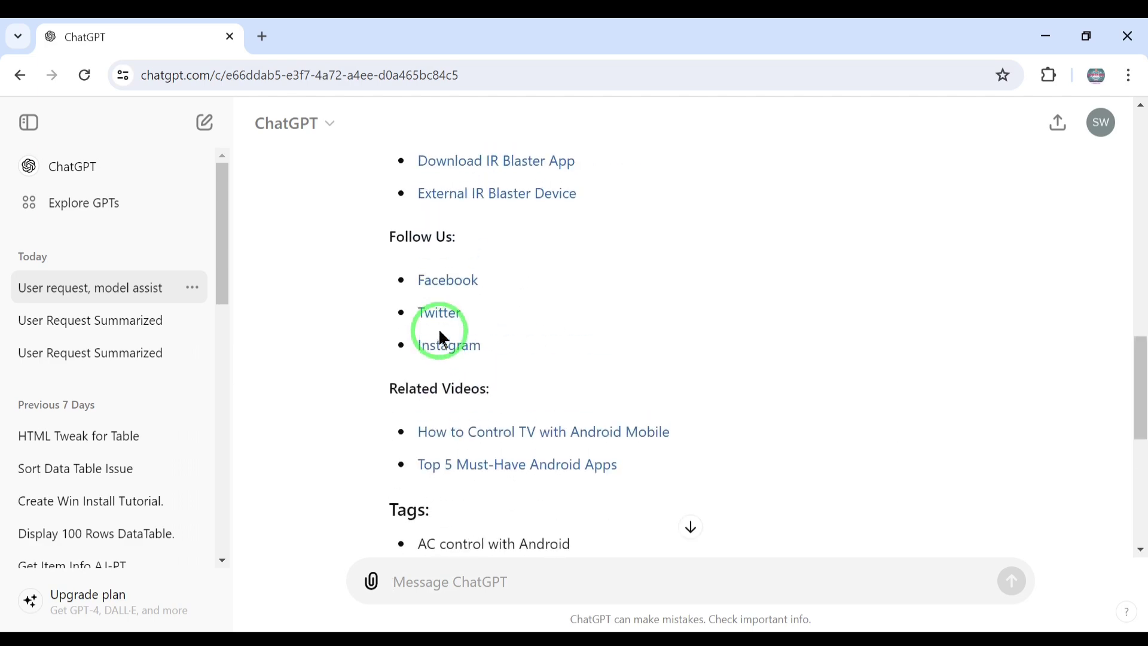
scroll(439, 336, up, 1)
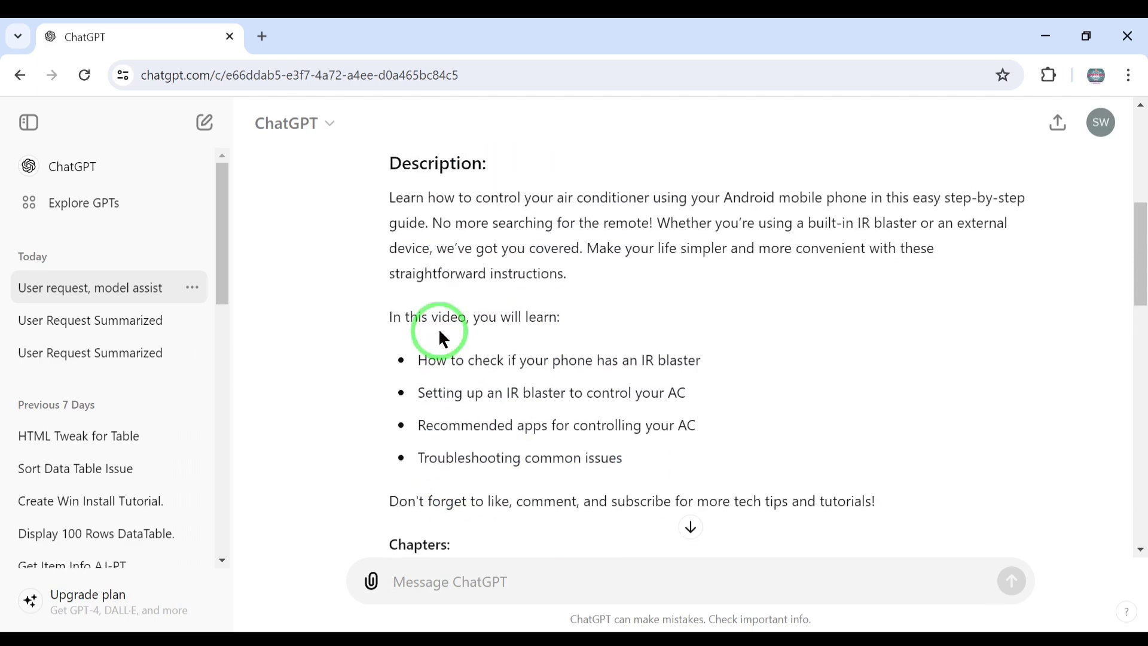
scroll(441, 332, up, 4)
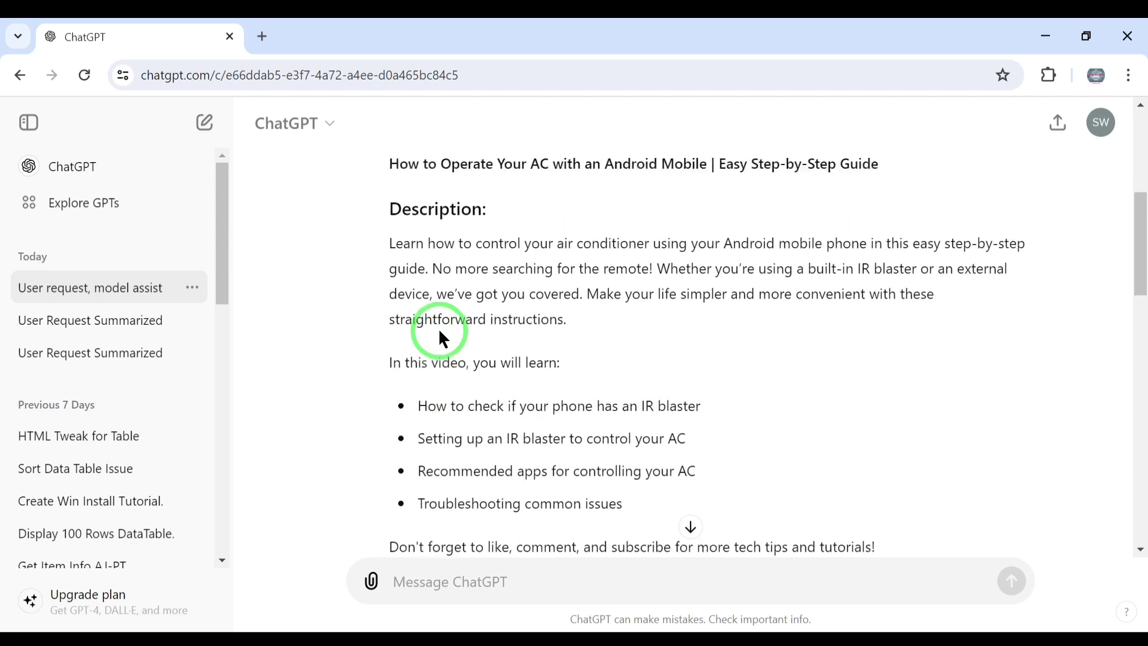
scroll(440, 332, down, 12)
scroll(443, 339, down, 2)
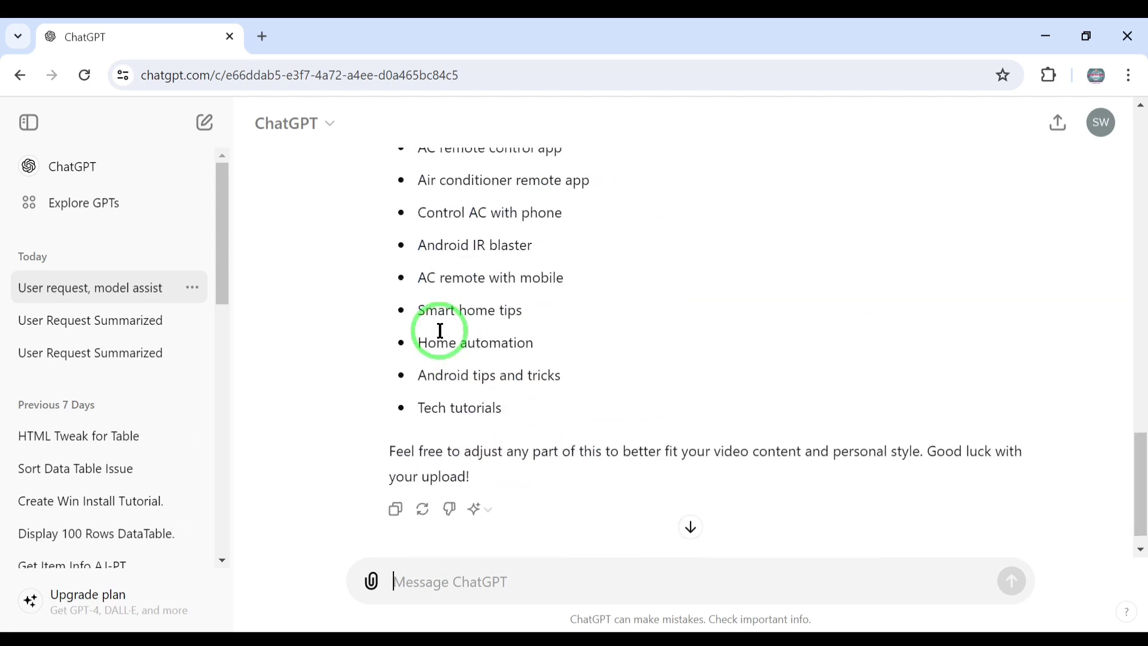
scroll(441, 328, up, 2)
key(alt+Tab)
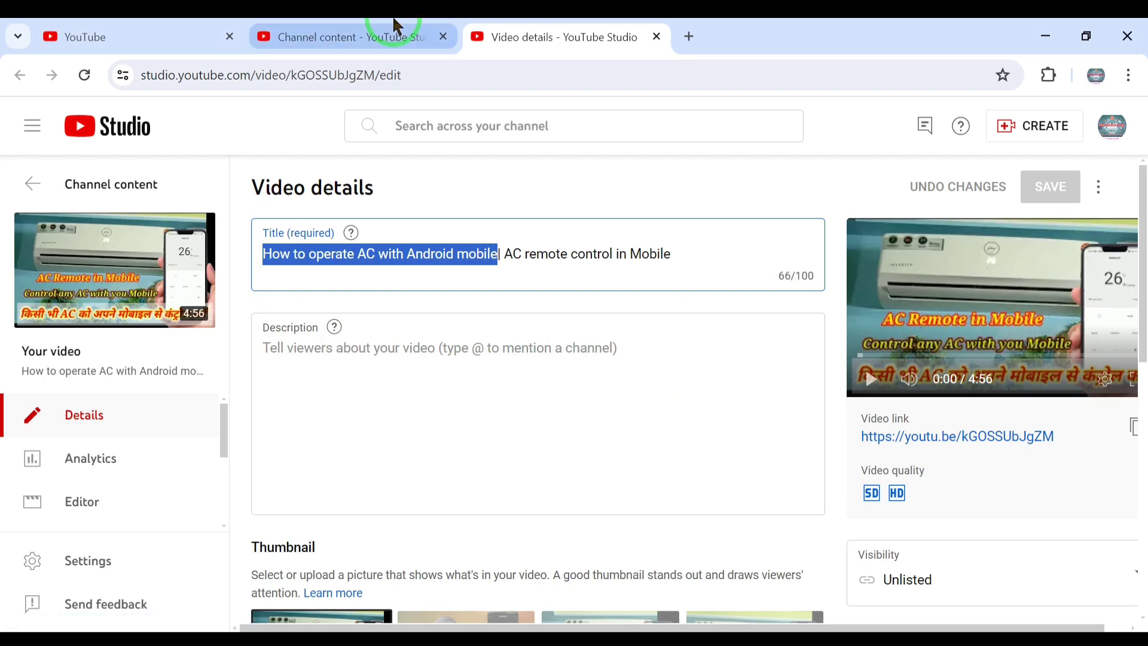
key(alt+Tab)
scroll(608, 365, down, 3)
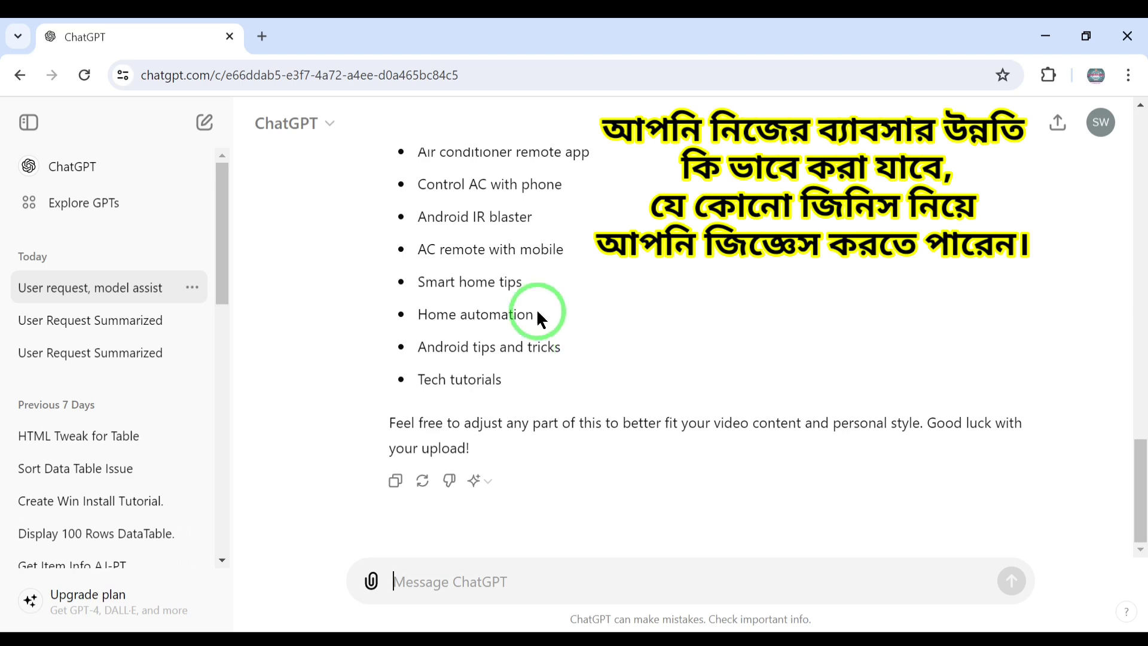
Browse the history of previous conversations, going back to the April entries
scroll(104, 481, down, 10)
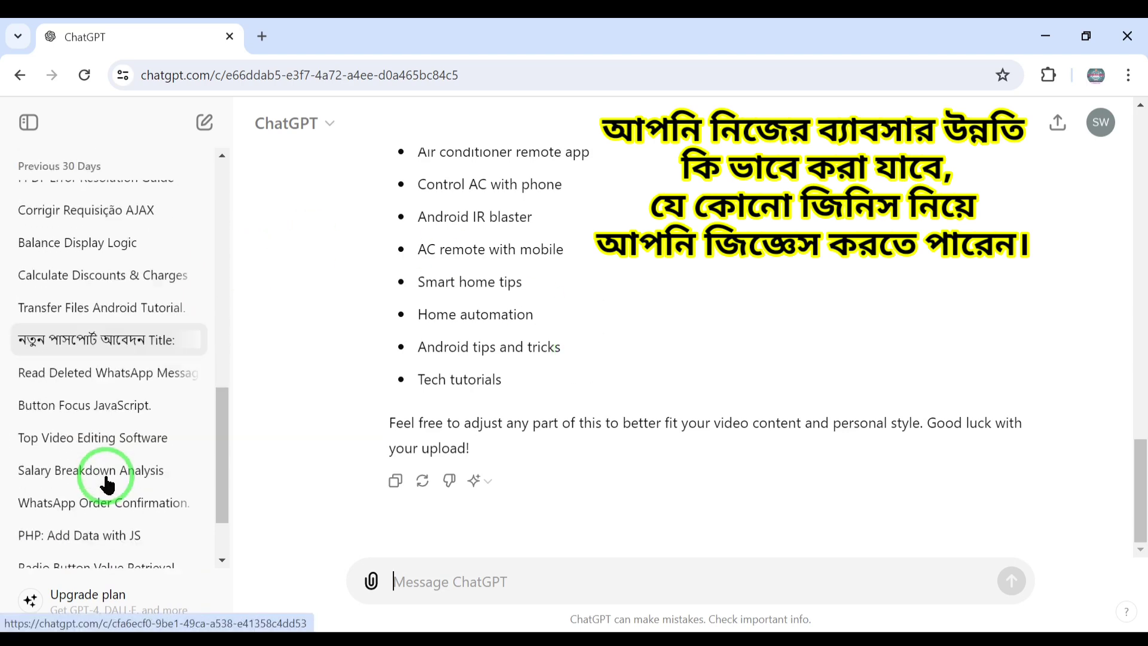
scroll(107, 484, up, 10)
scroll(107, 484, down, 2)
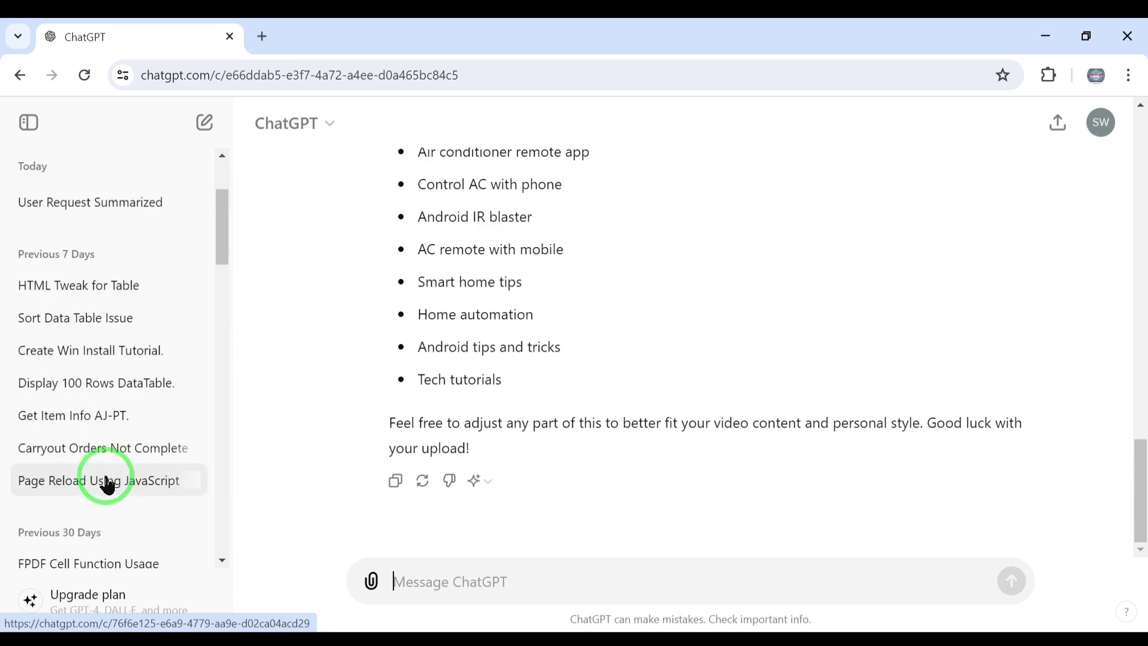
scroll(107, 484, up, 3)
drag(221, 198, 266, 574)
scroll(114, 418, up, 1)
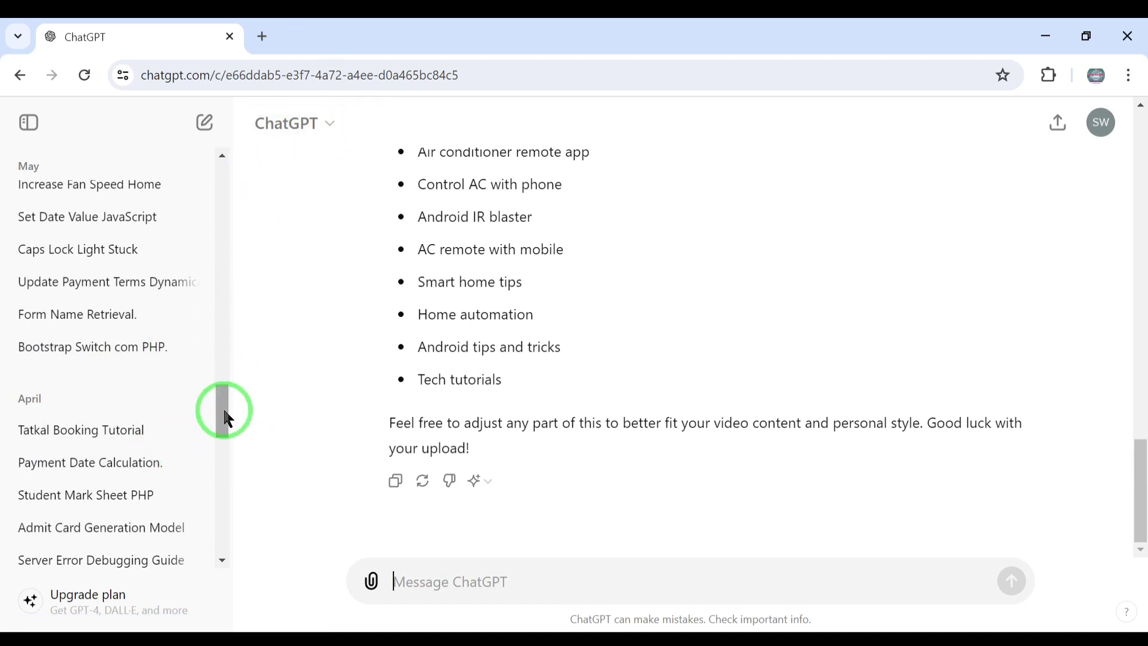
drag(224, 412, 246, 522)
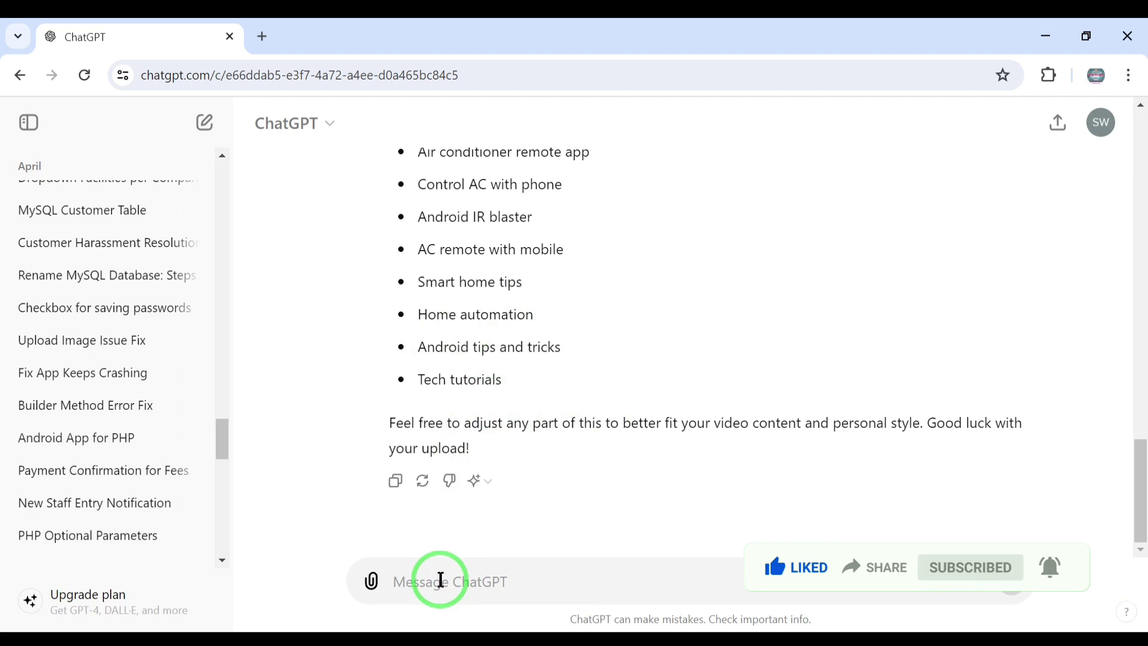
Write the message "please send me thumbnail of the video" and send it
text(plea)
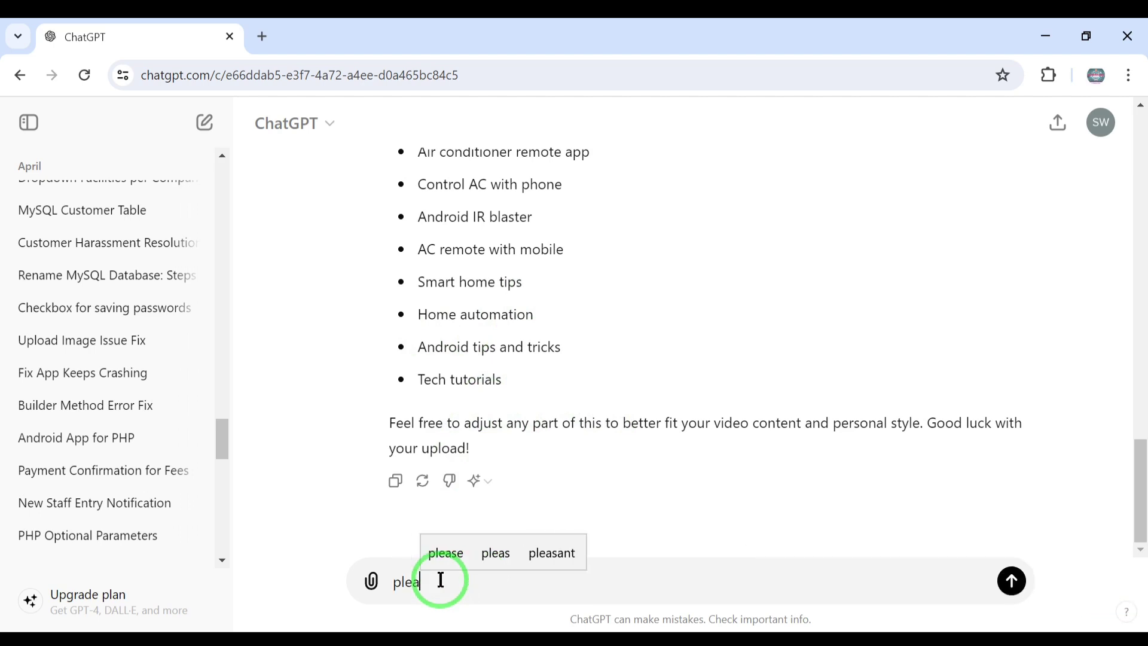
text(se send )
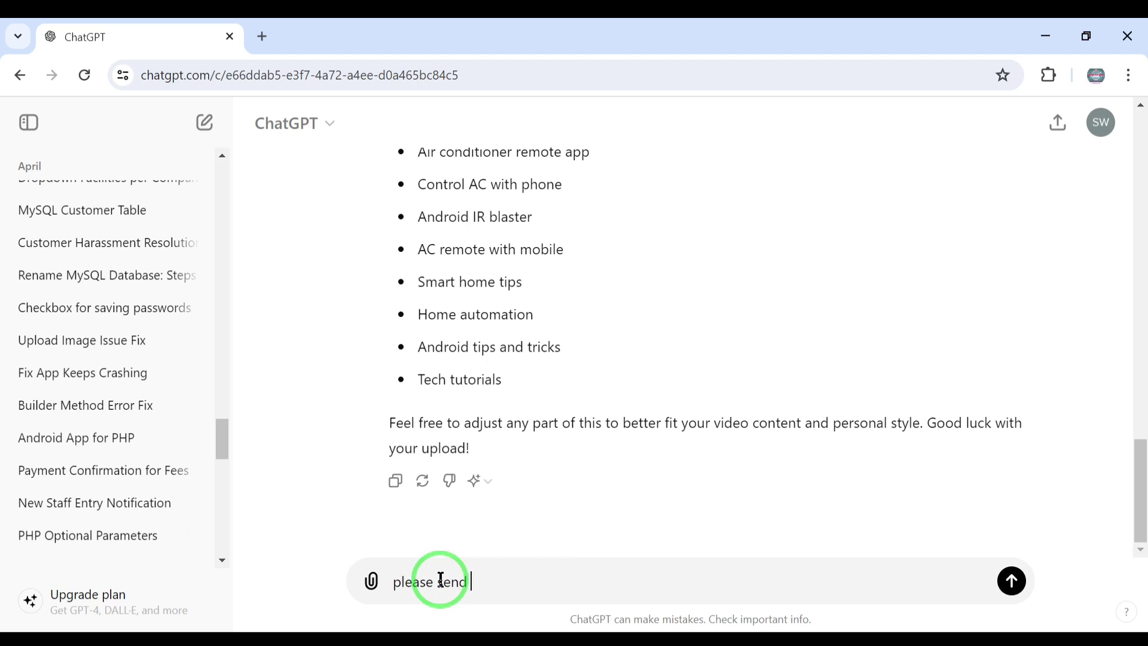
text(me t)
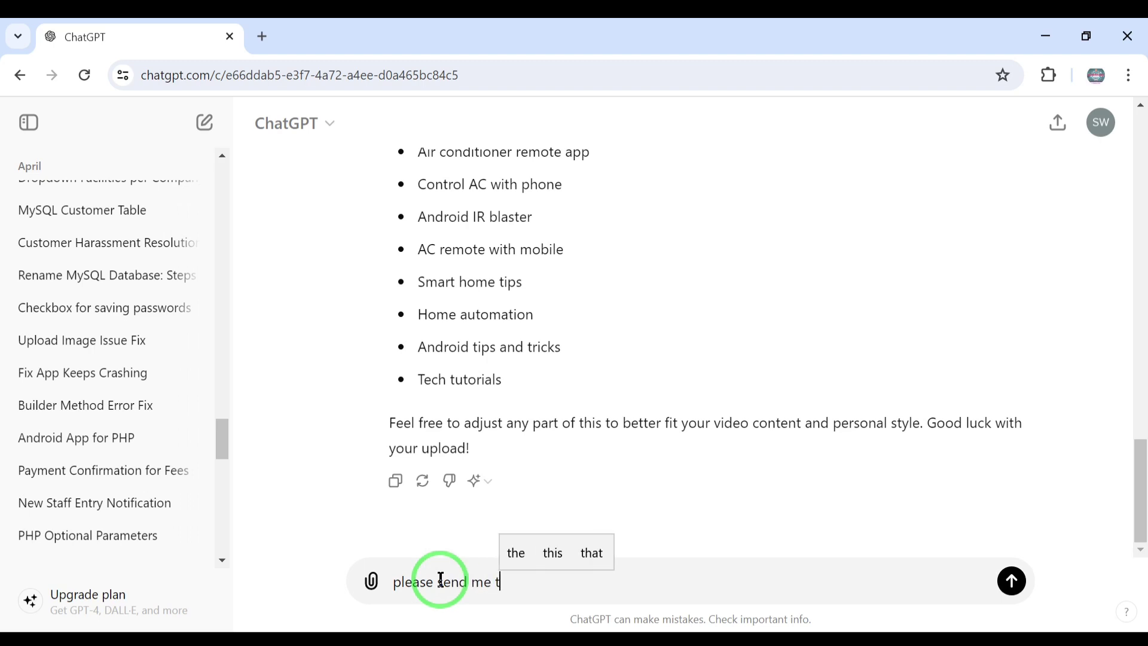
text(humb)
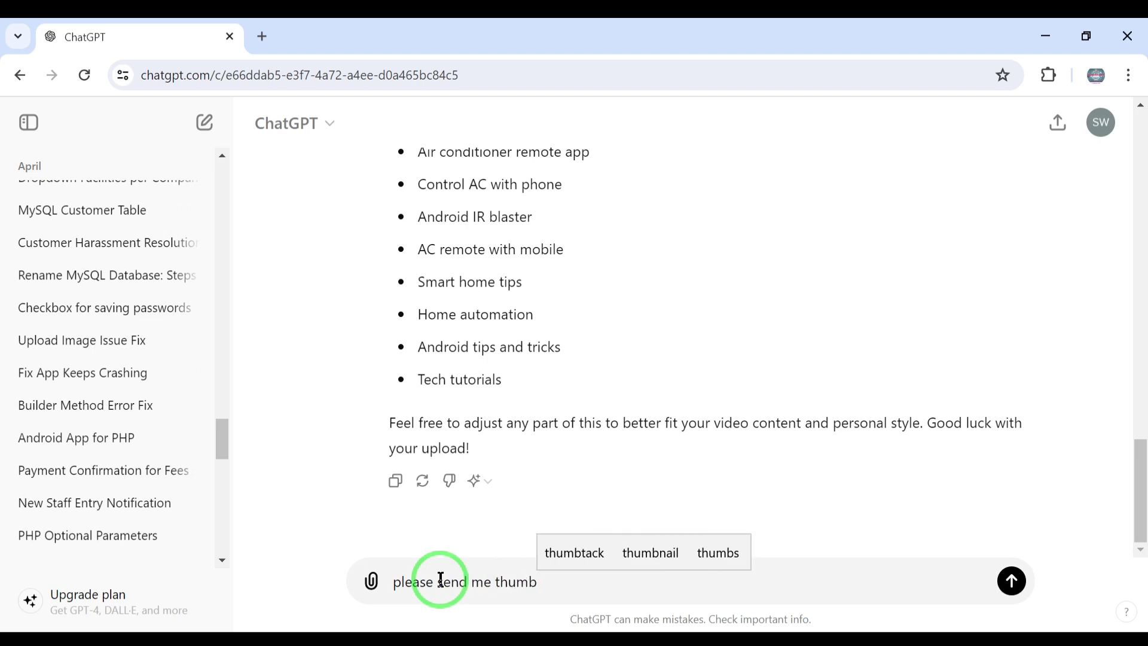
text(na)
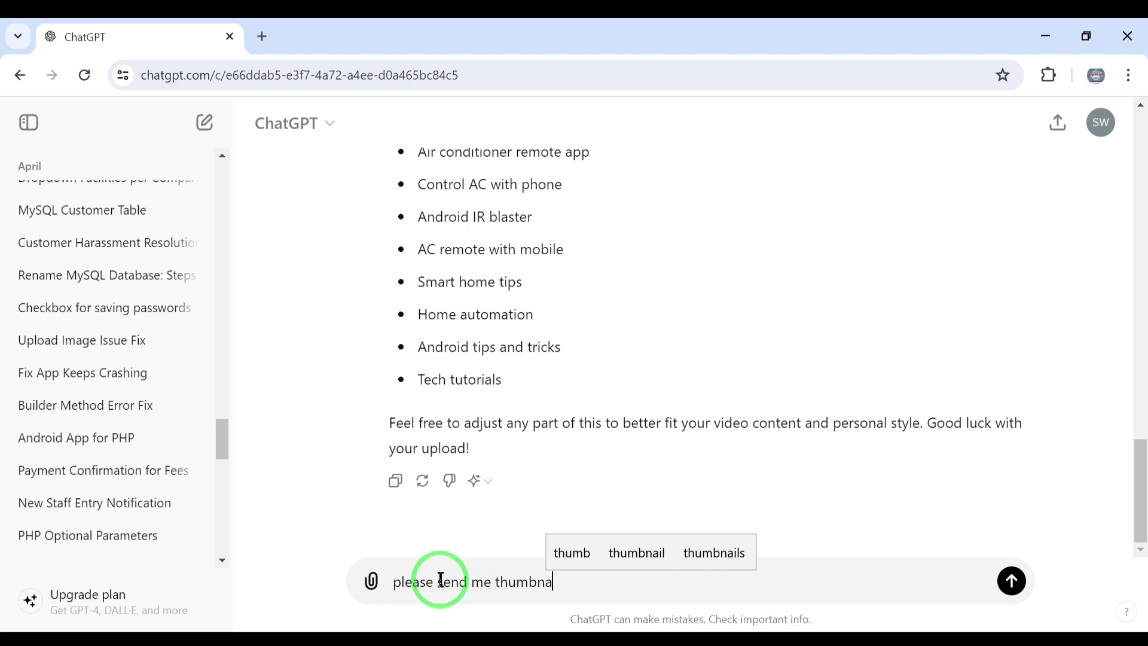
text(il of)
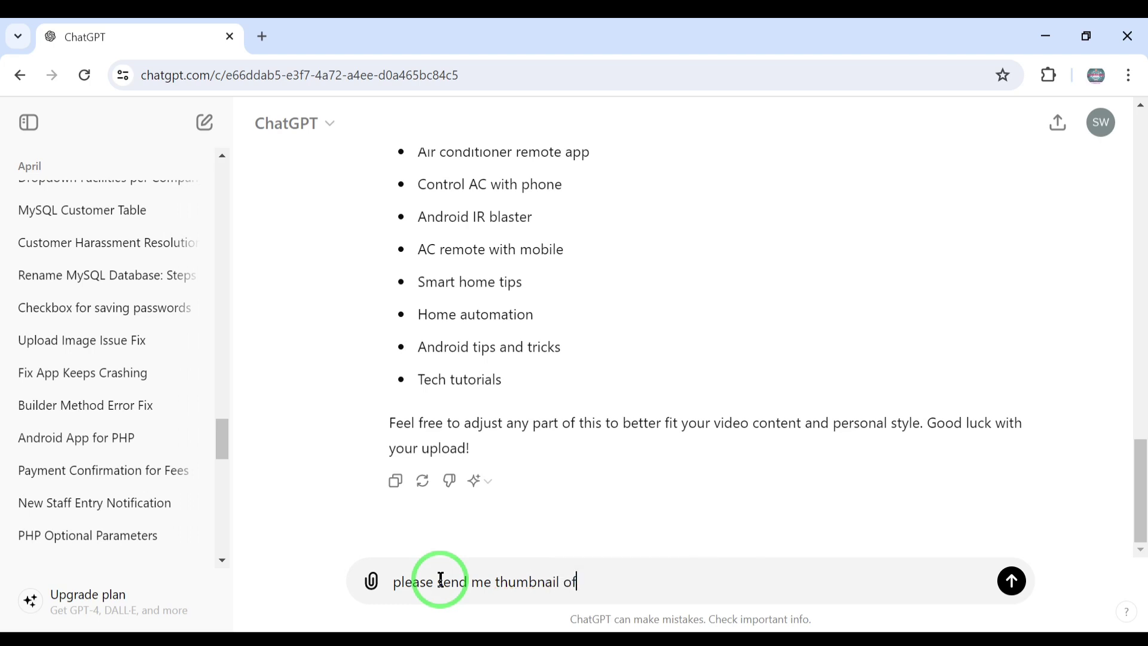
text( the video)
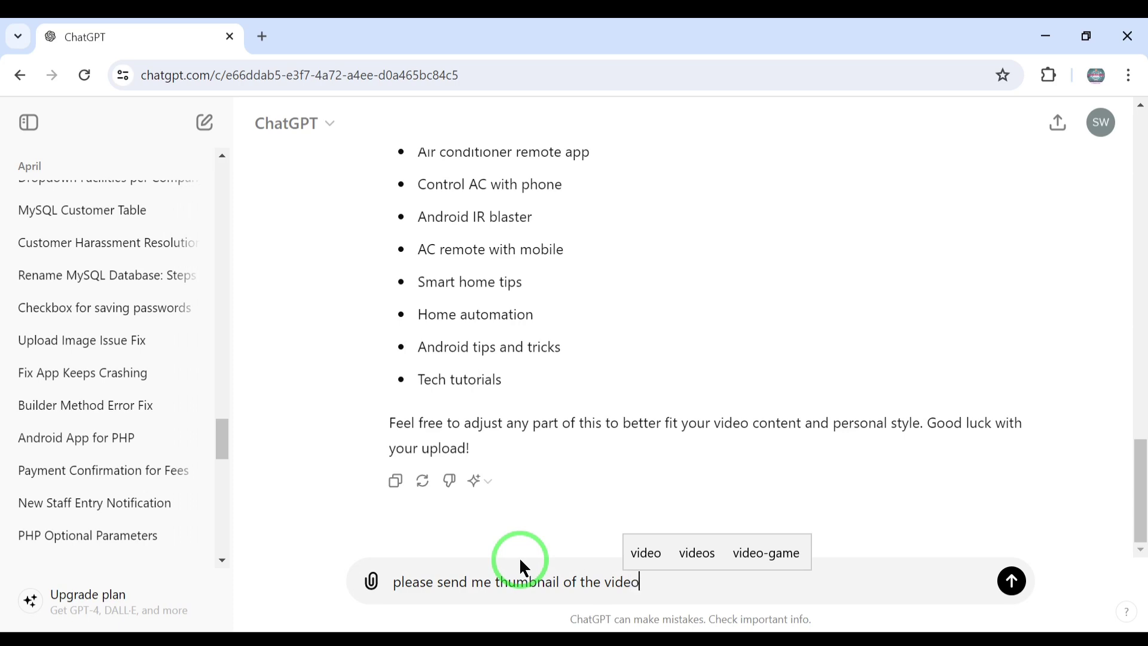
key(Return)
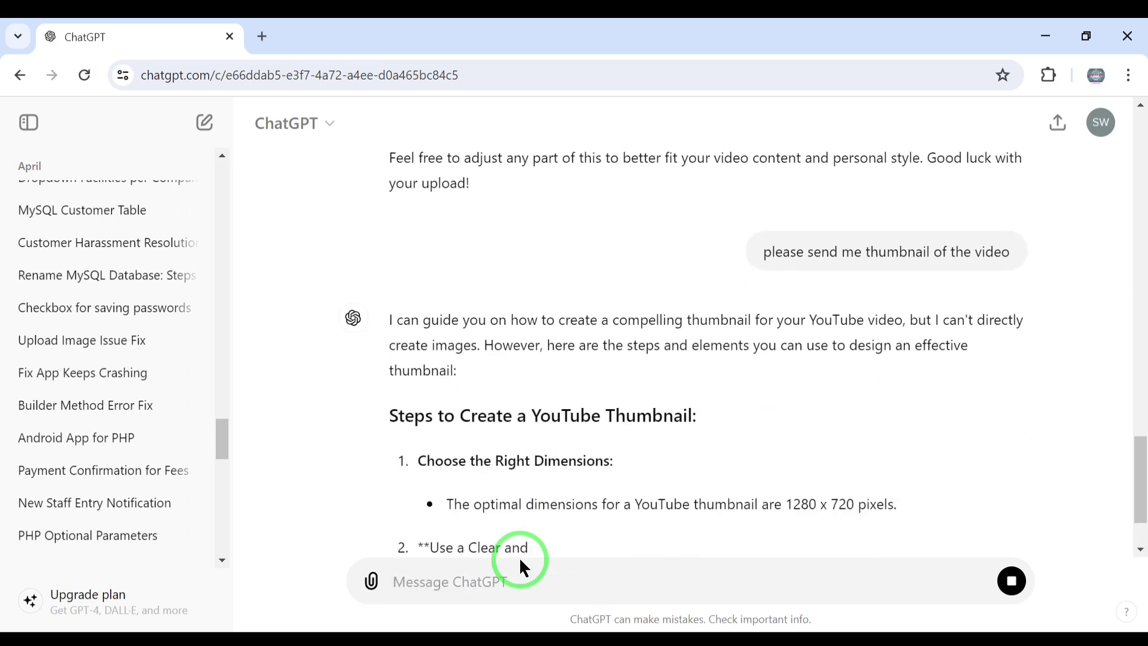
Read through the thumbnail reply, covering the design steps, the example layout and the suggested tools
scroll(362, 358, up, 5)
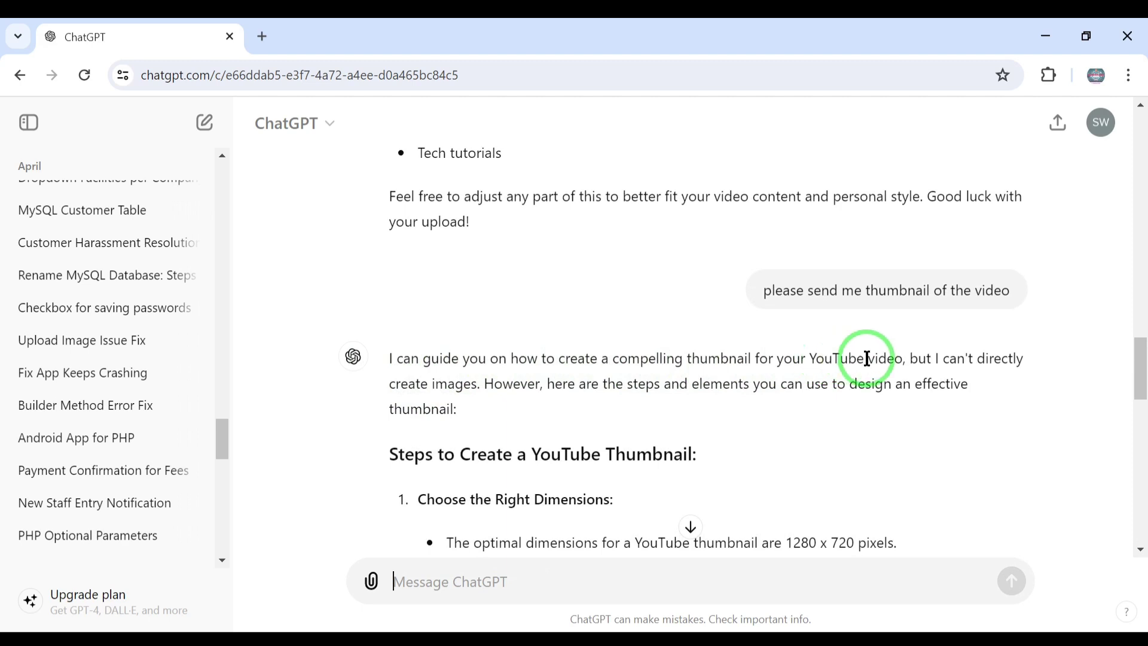
scroll(632, 385, down, 3)
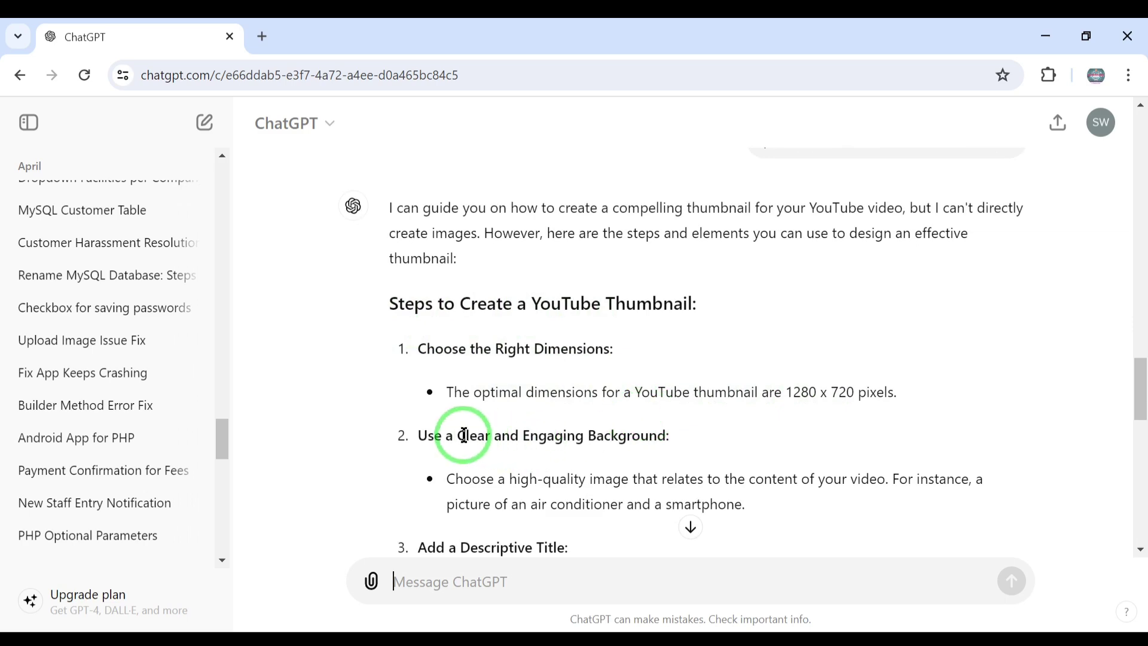
scroll(461, 436, down, 3)
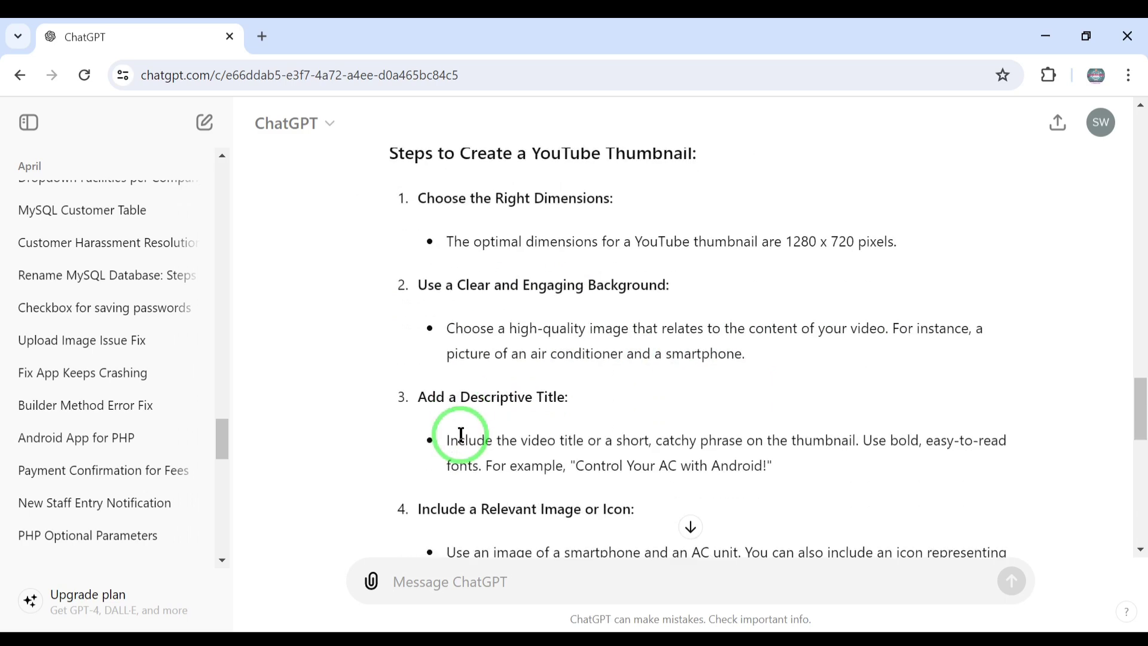
scroll(461, 435, down, 6)
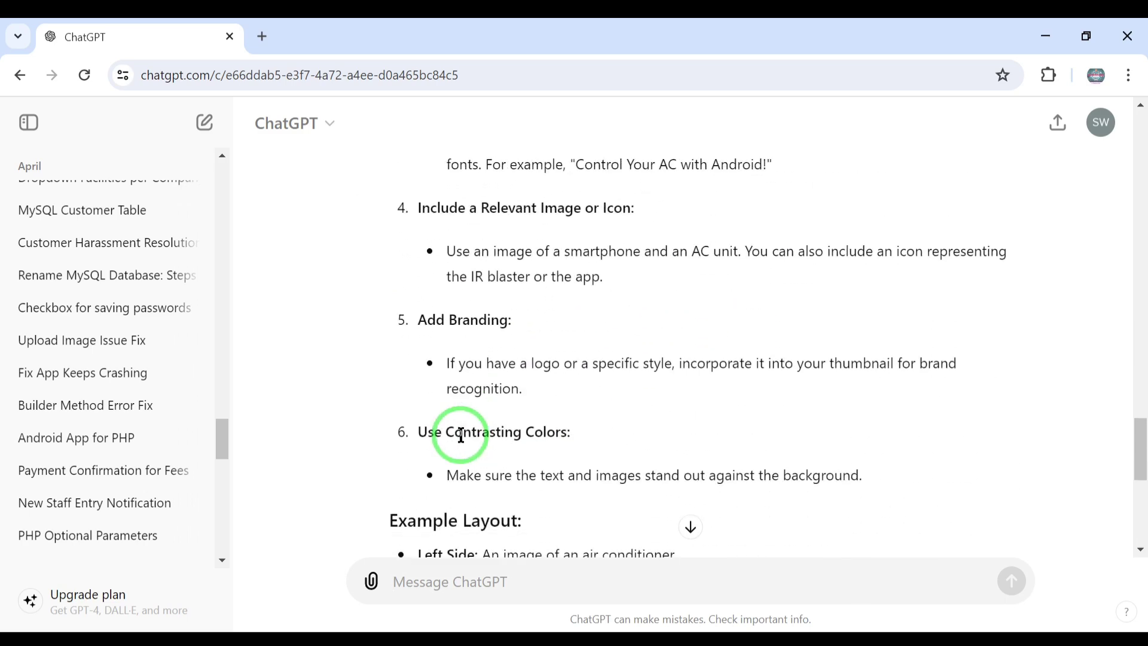
scroll(461, 435, down, 9)
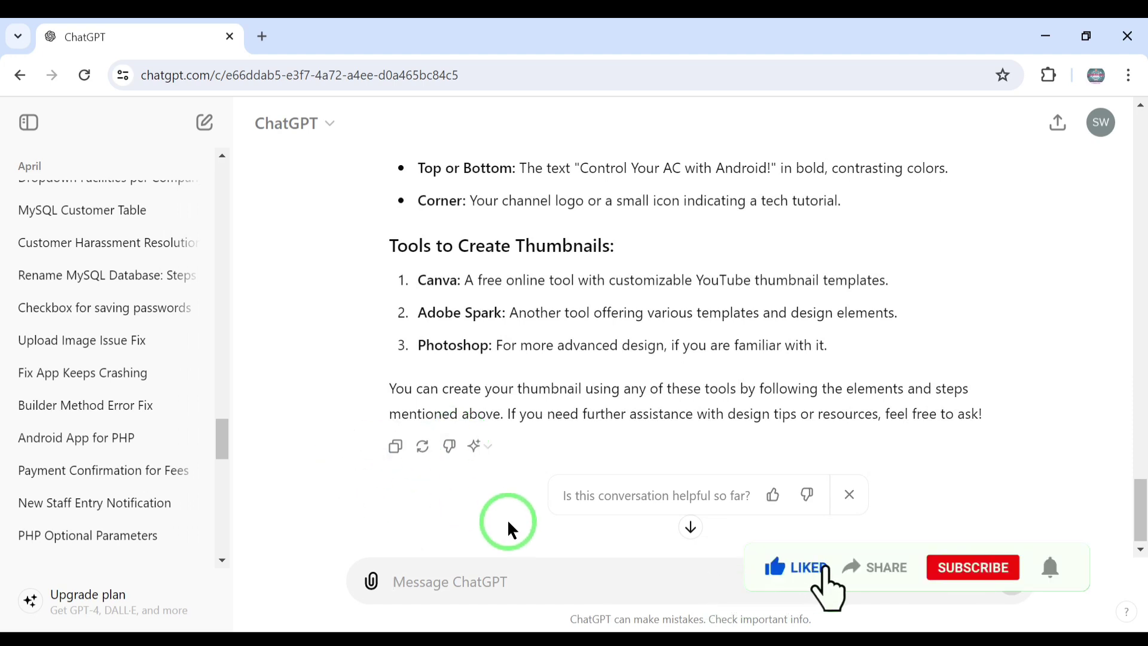
Write the message "please send me in Bengali language", with Bengali capitalised, and send it
click(544, 581)
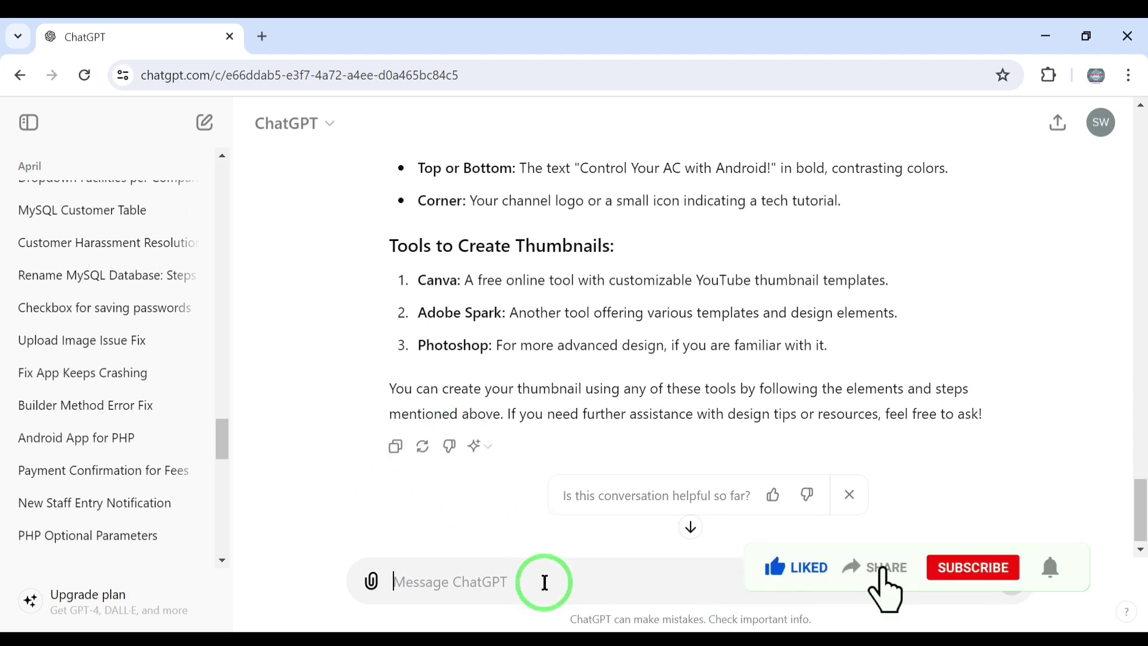
text(plea)
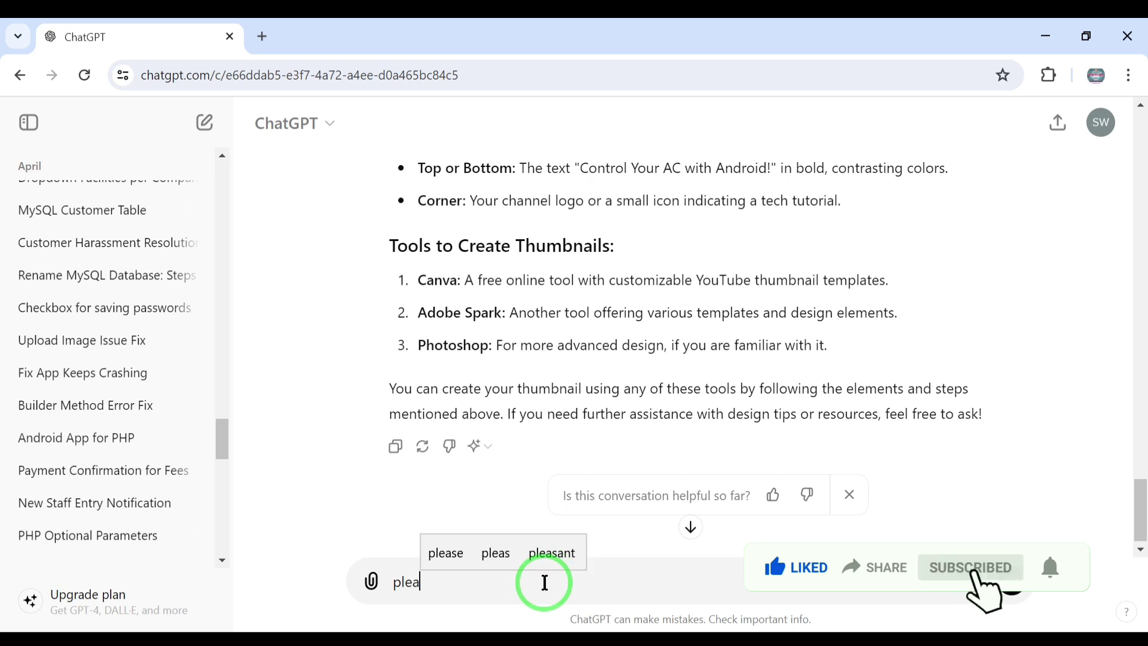
text(se )
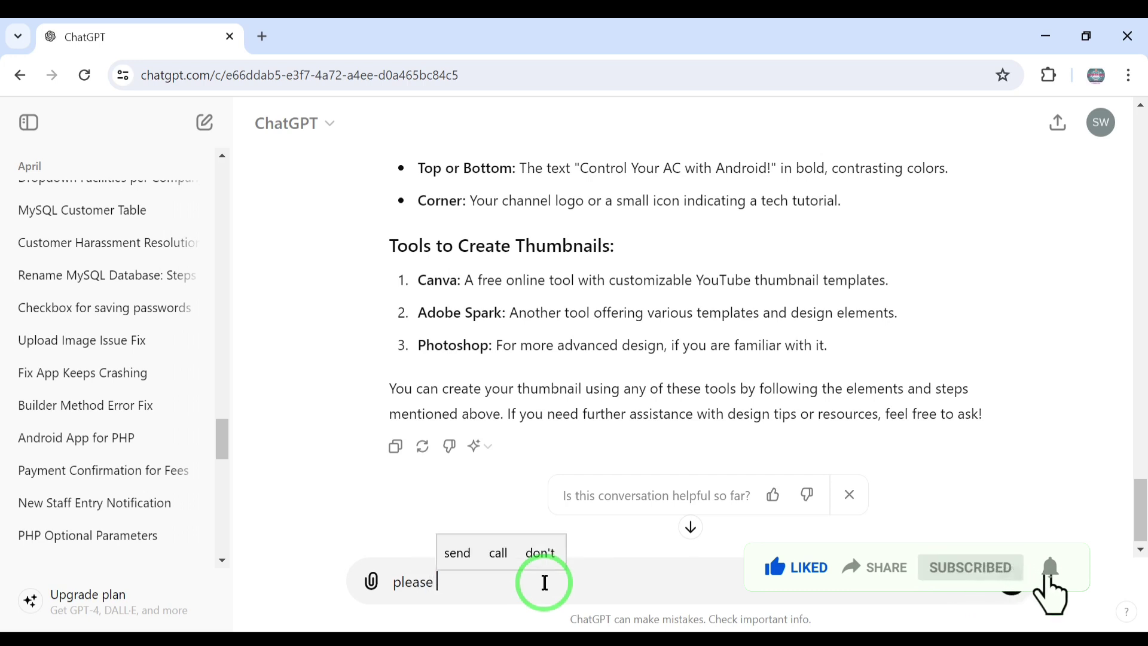
text(send me )
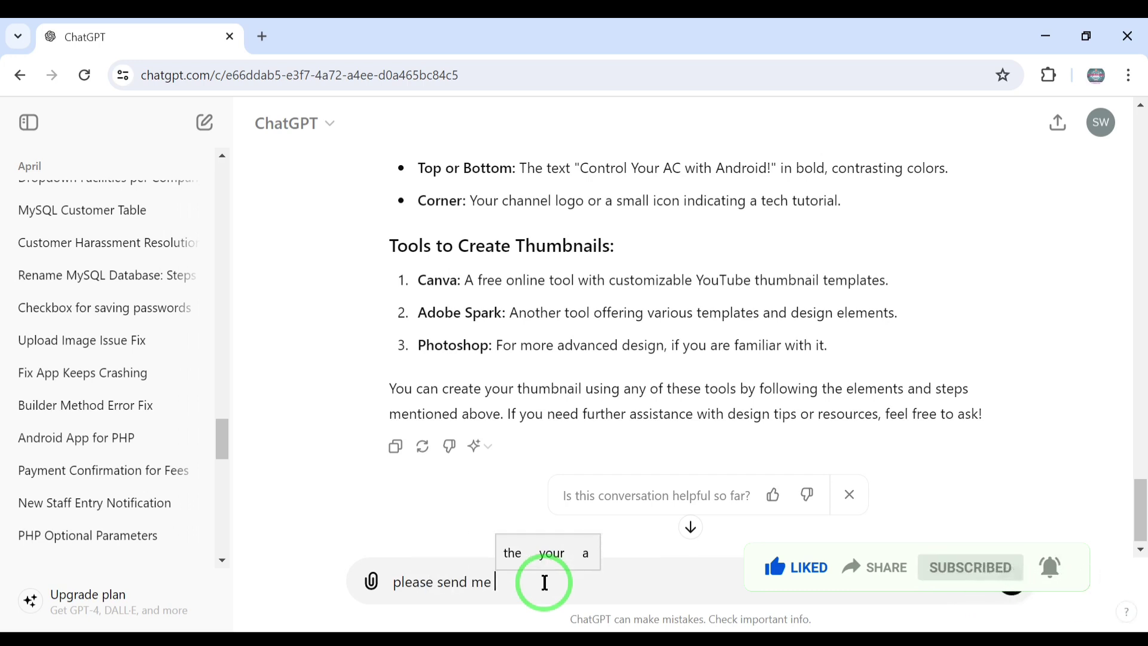
text(in bengal)
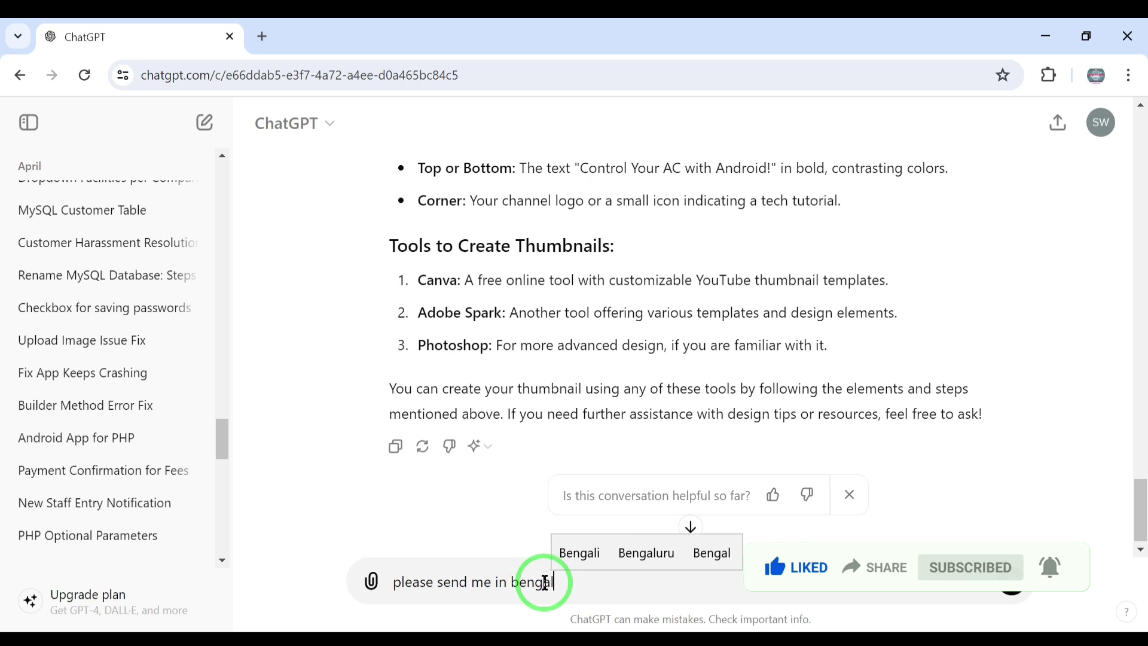
text(i )
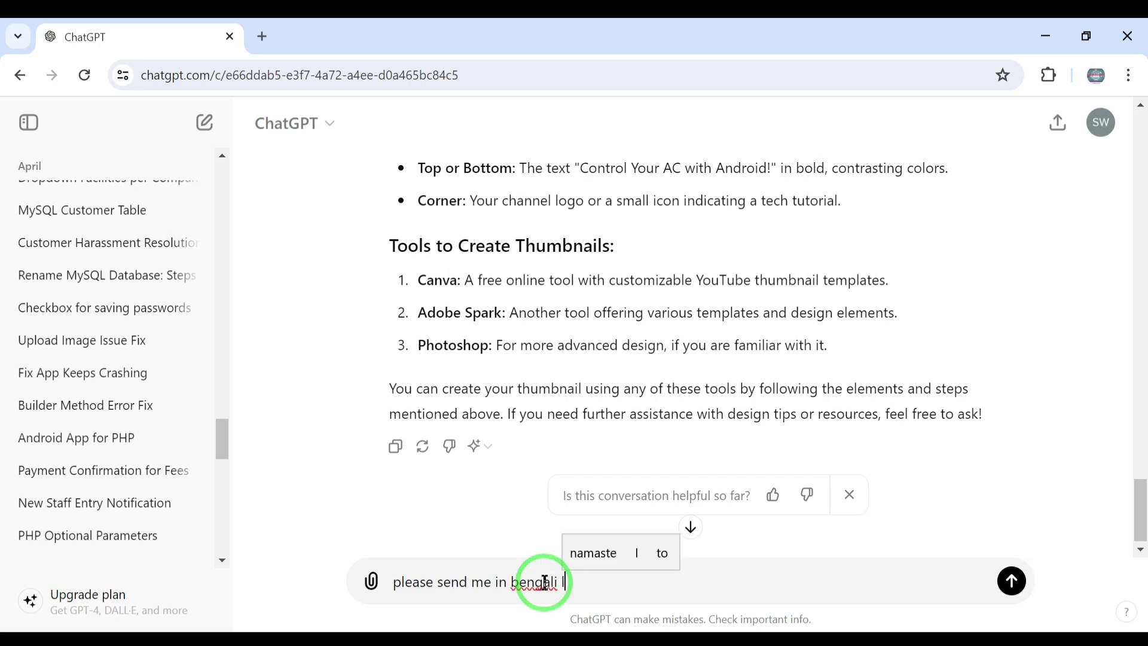
text(language)
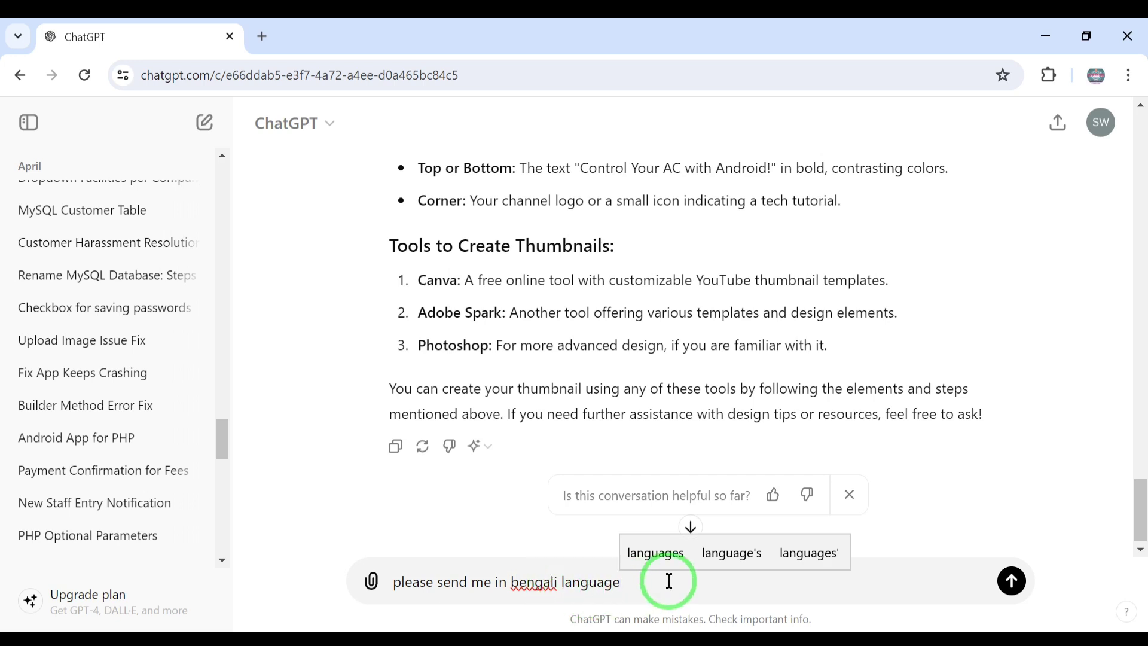
click(520, 581)
key(BackSpace)
text(B)
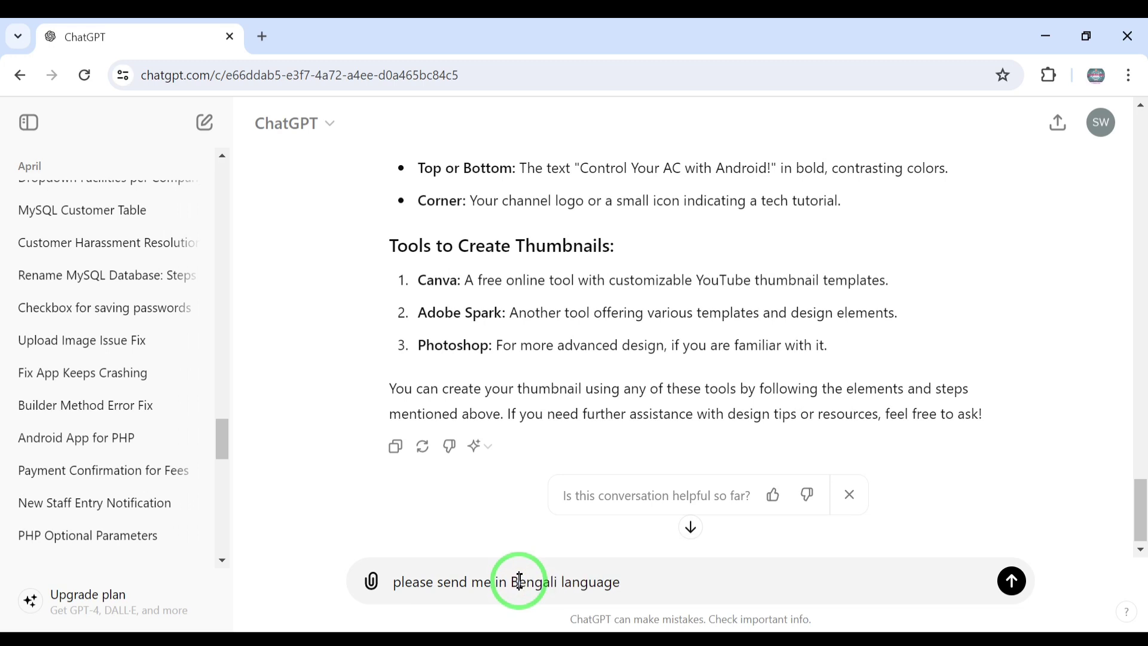
click(637, 581)
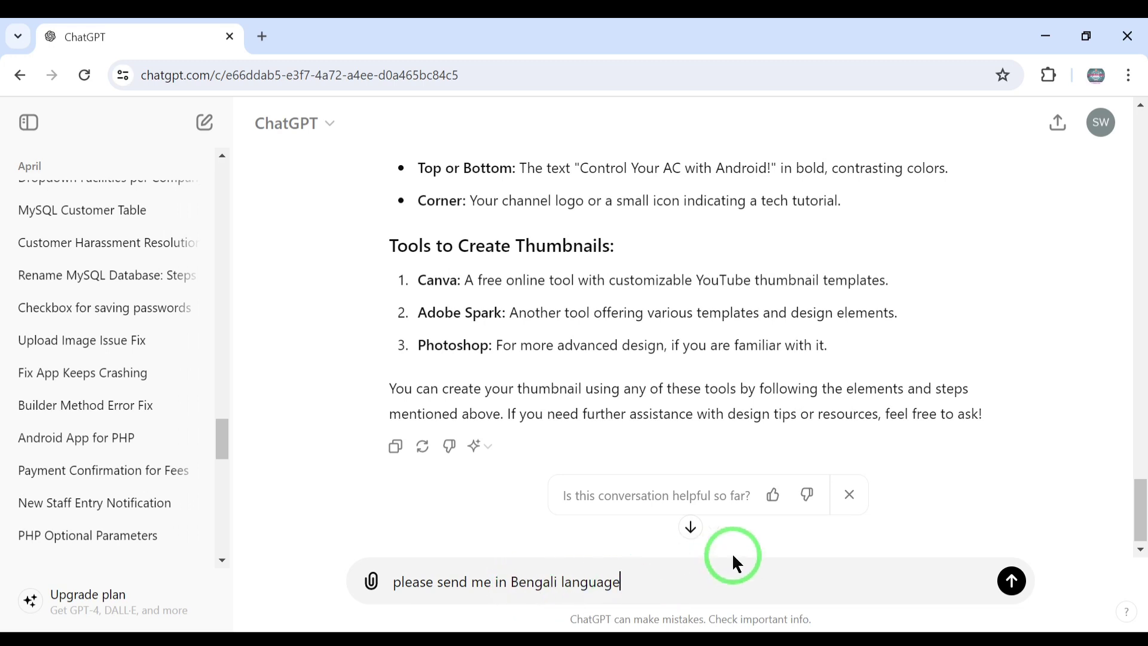
key(Return)
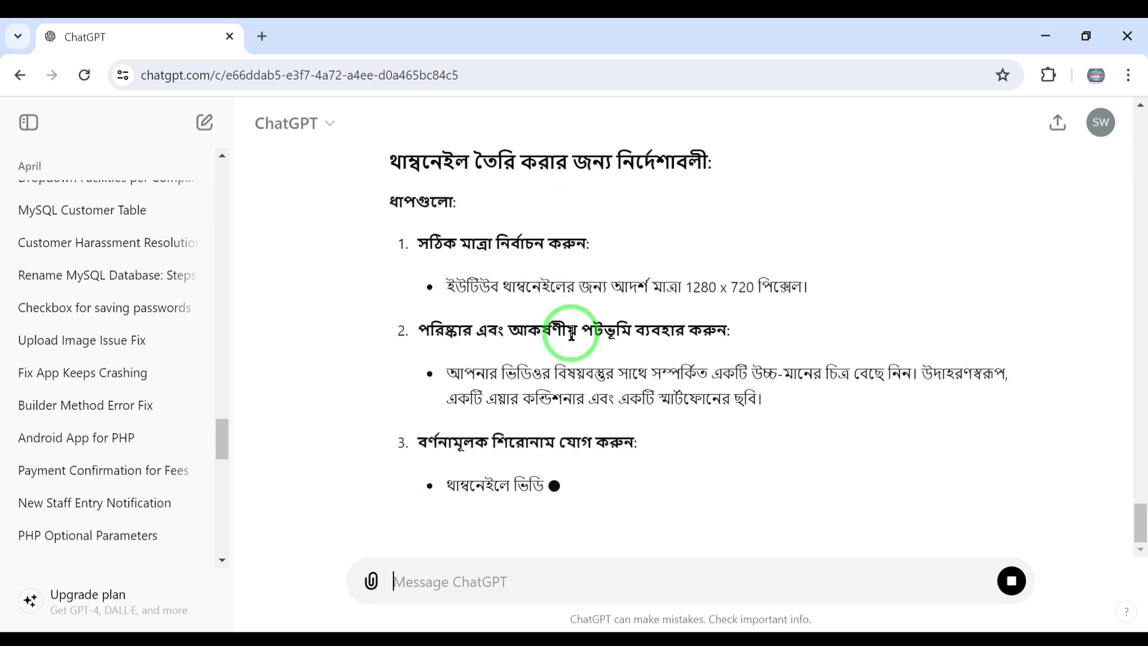
Read the Bengali reply from its title through the description, the learning points and the chapter list
scroll(604, 296, up, 5)
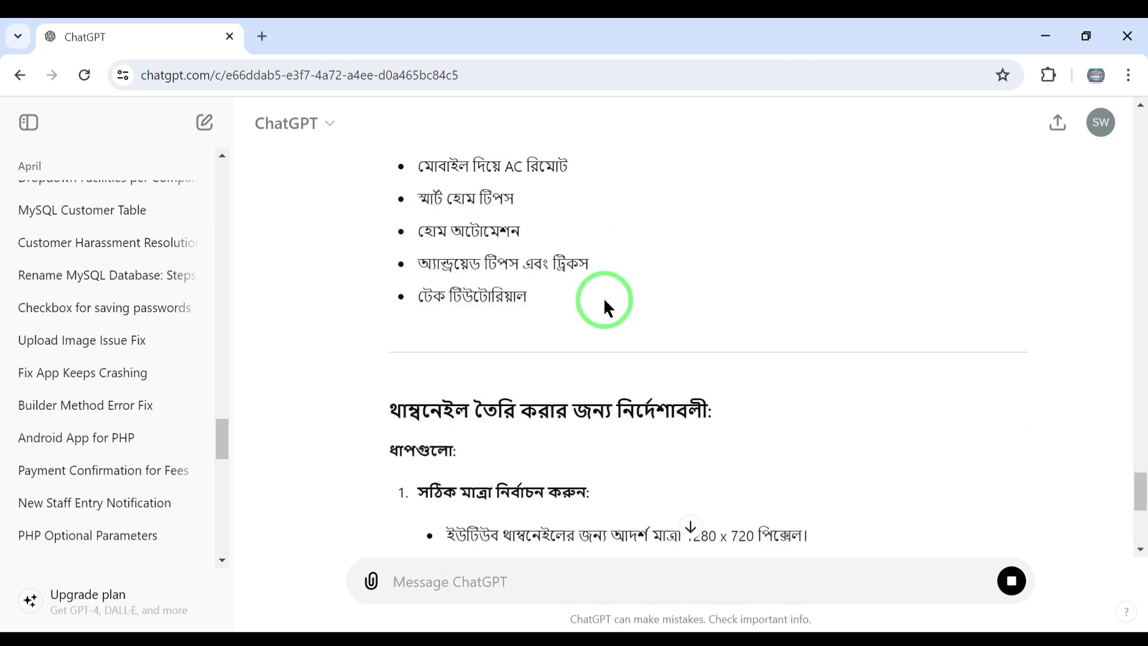
scroll(604, 302, up, 20)
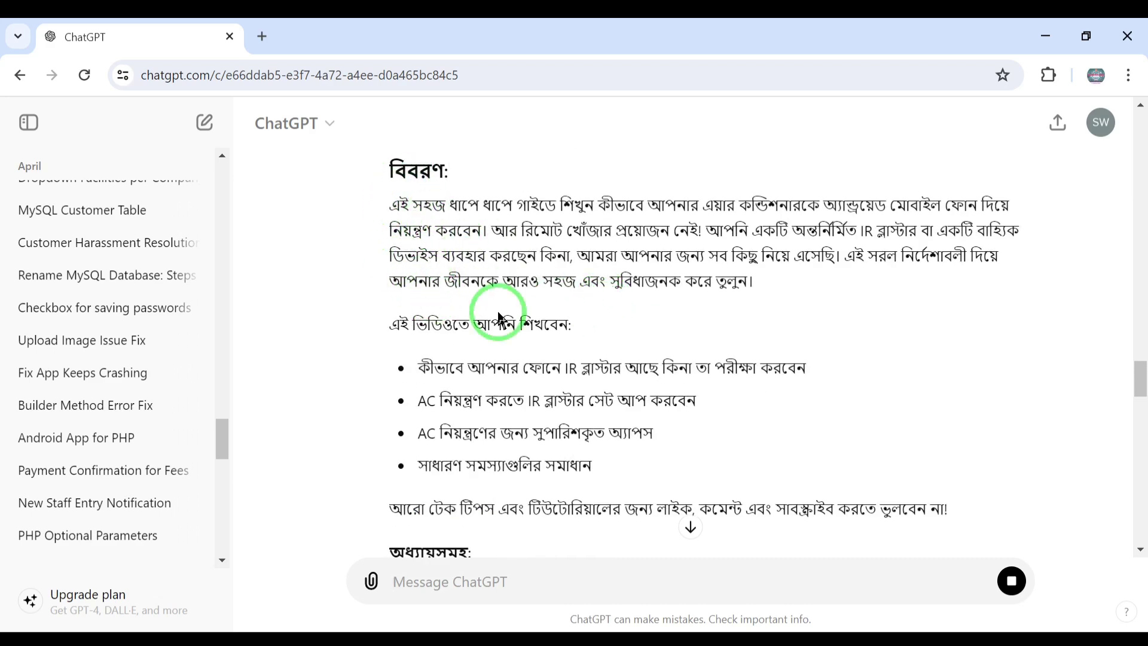
scroll(500, 316, up, 3)
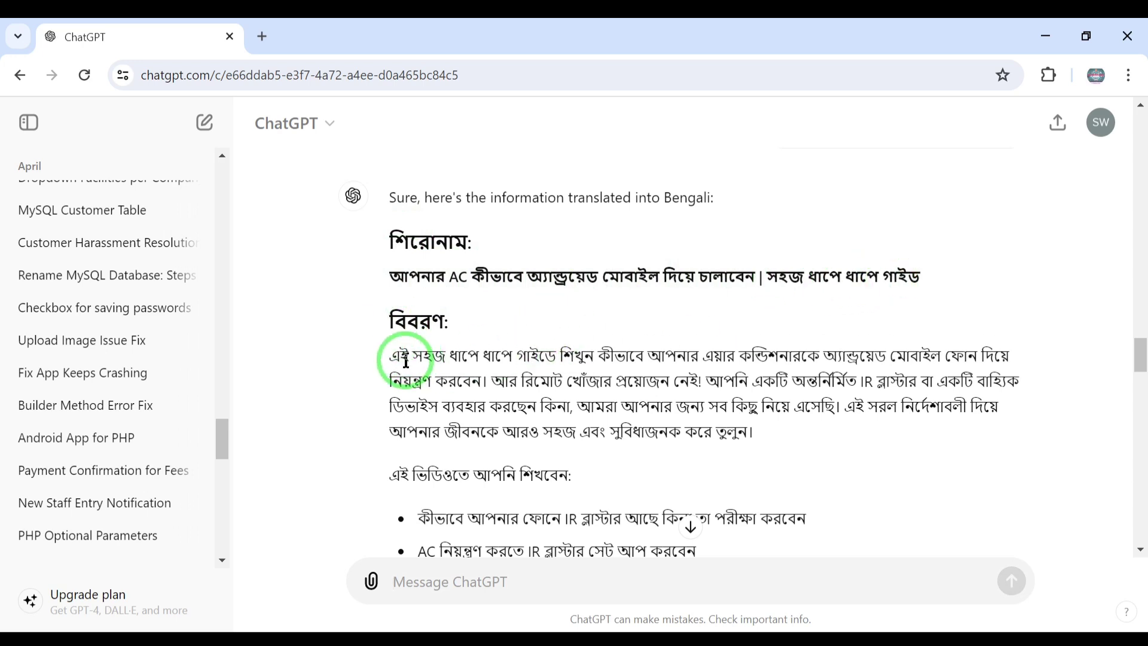
drag(400, 356, 674, 428)
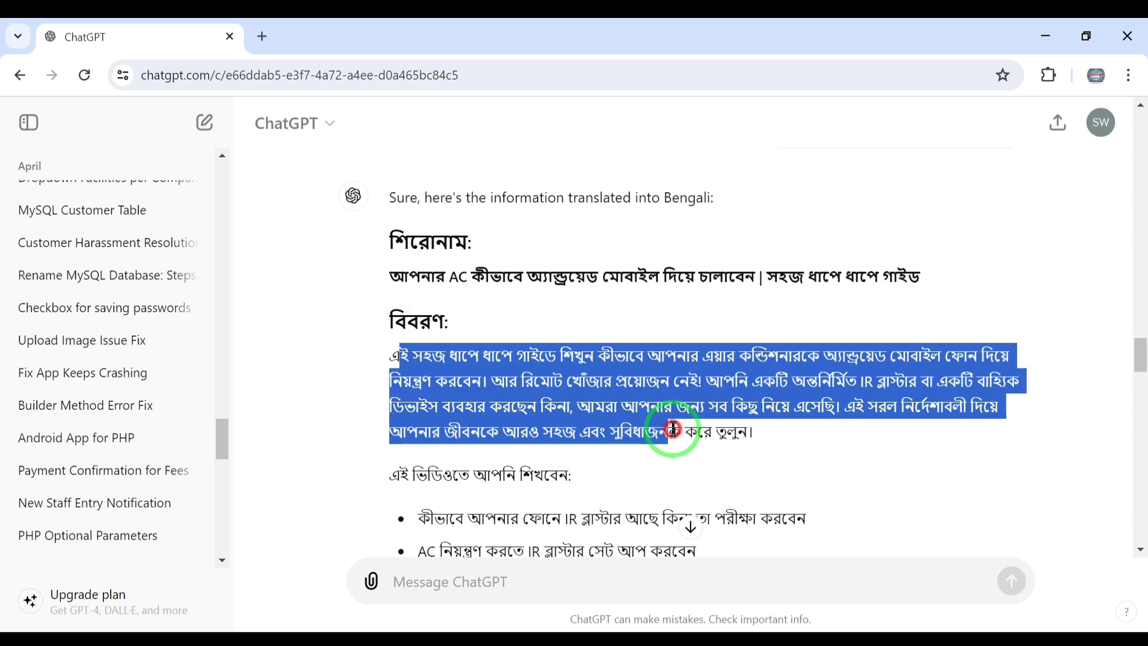
click(713, 439)
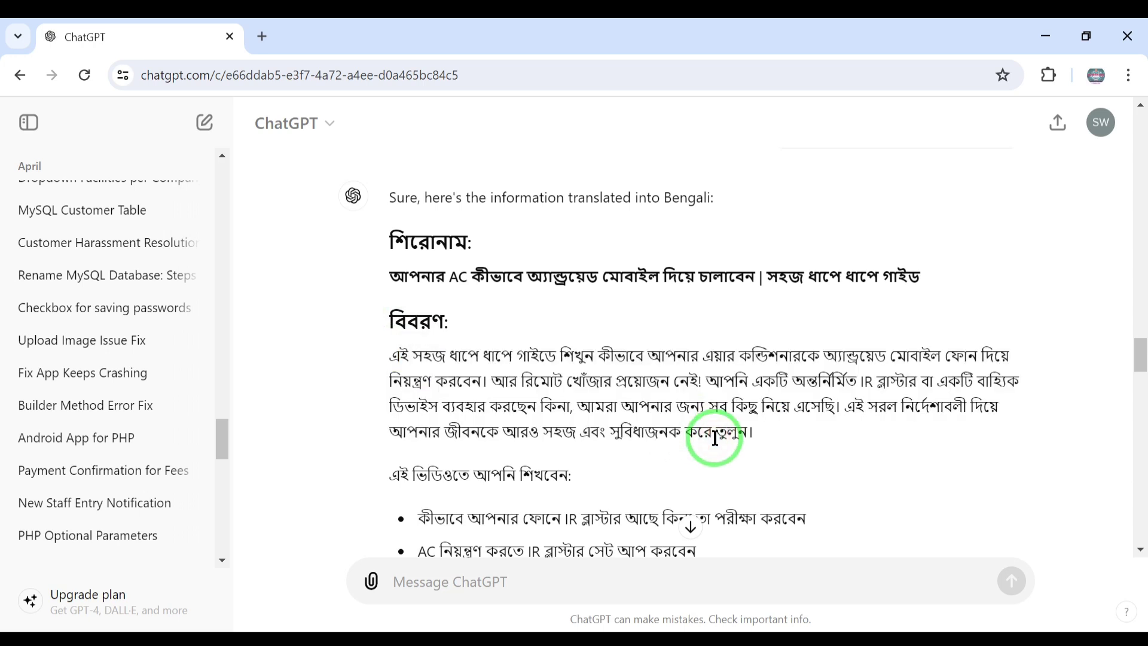
scroll(715, 438, down, 5)
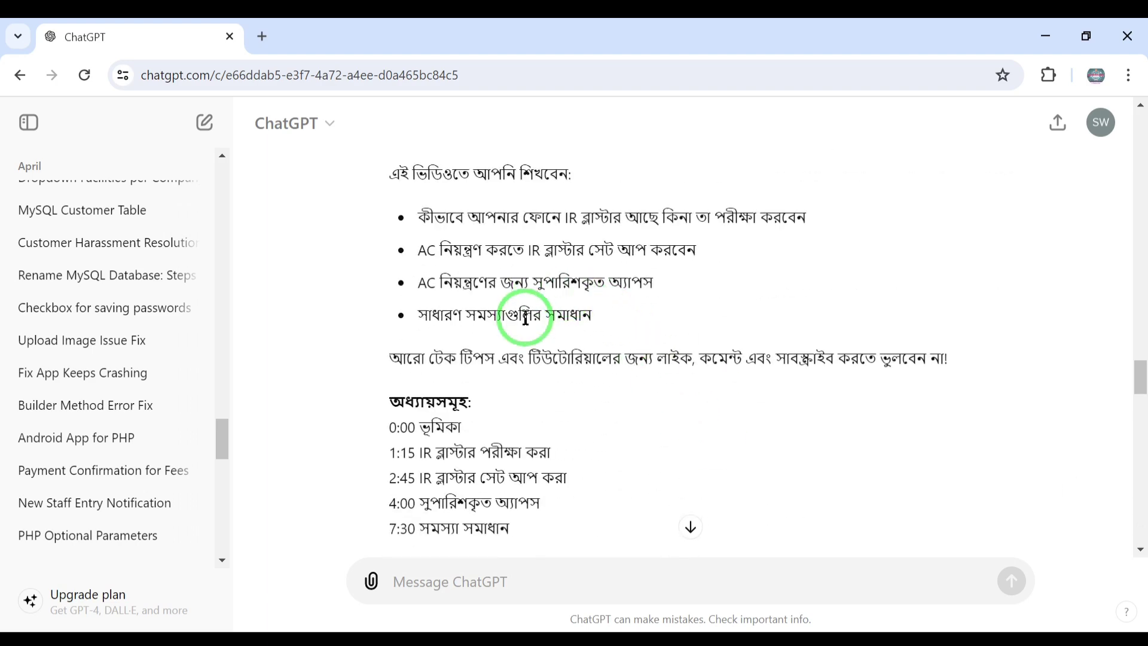
scroll(529, 357, down, 7)
Look back at the English thumbnail guidance, covering the design steps, the example layout and the suggested tools
scroll(529, 357, up, 15)
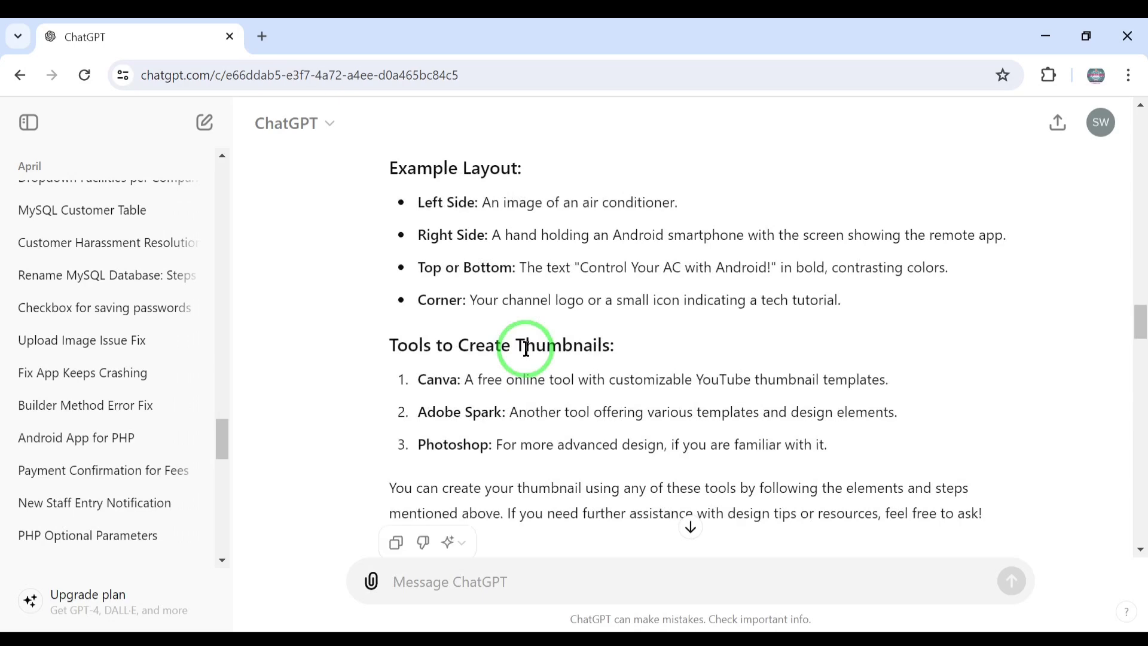
scroll(526, 348, up, 5)
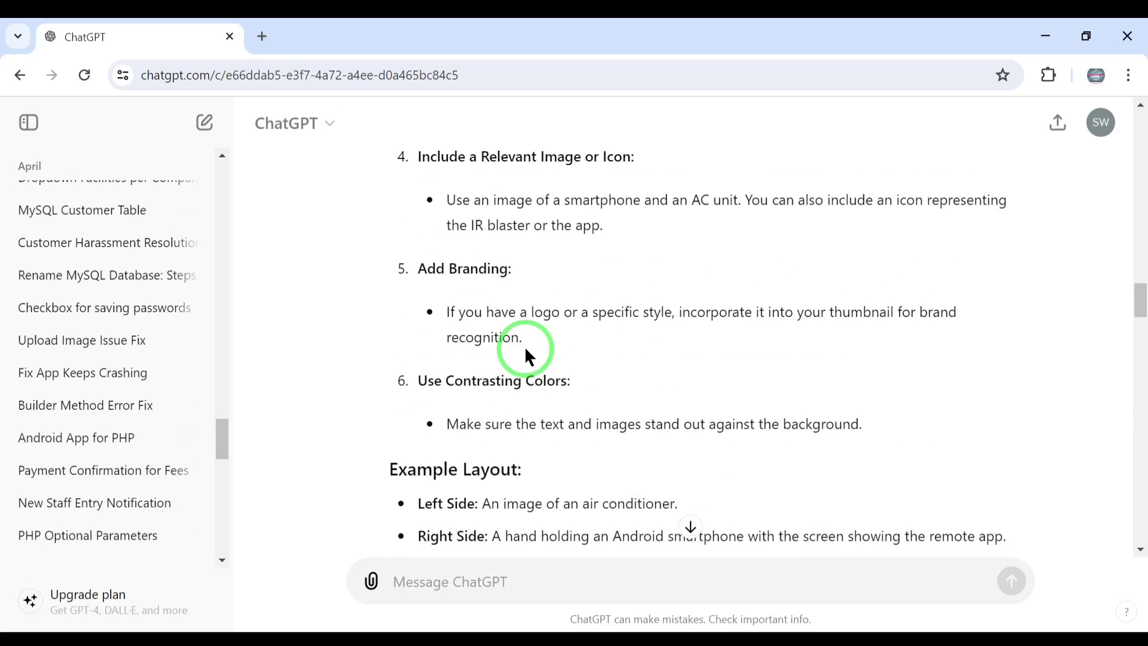
scroll(524, 346, down, 7)
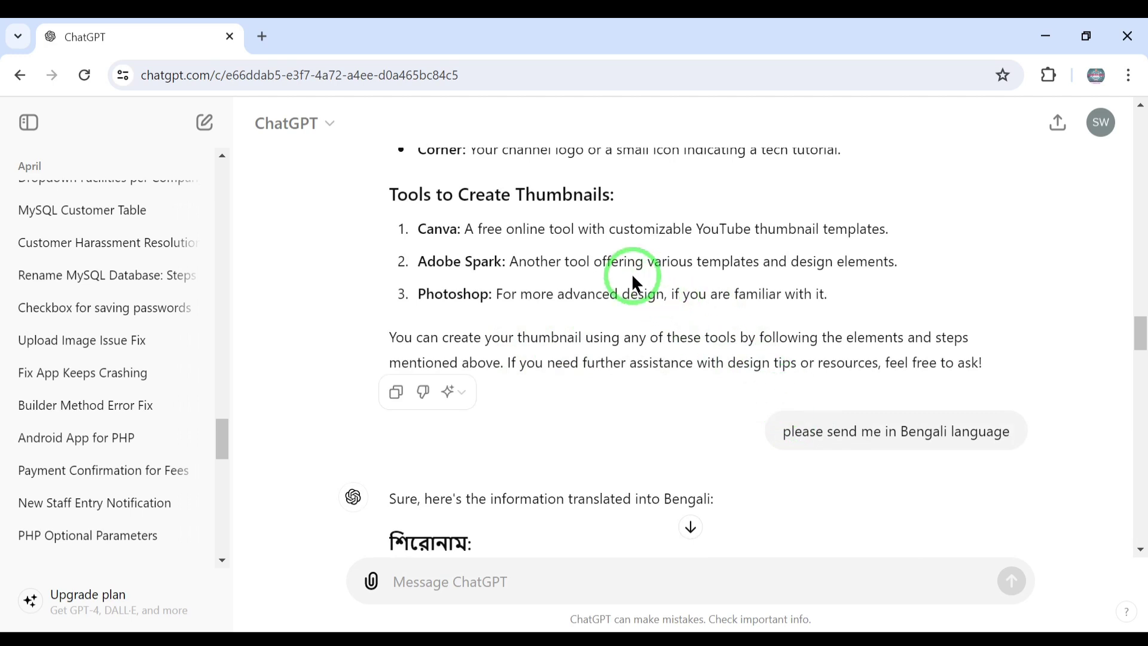
mouse_move(830, 446)
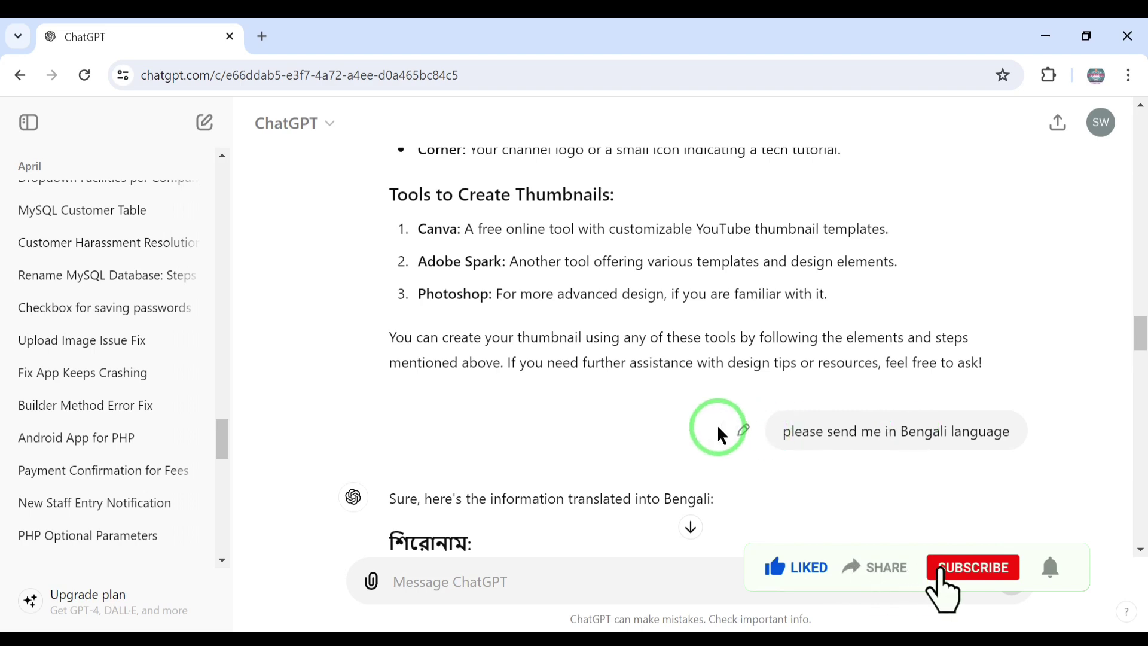
Read through the whole Bengali translation, from the title and description to the thumbnail instructions and tools at its end
scroll(655, 374, down, 5)
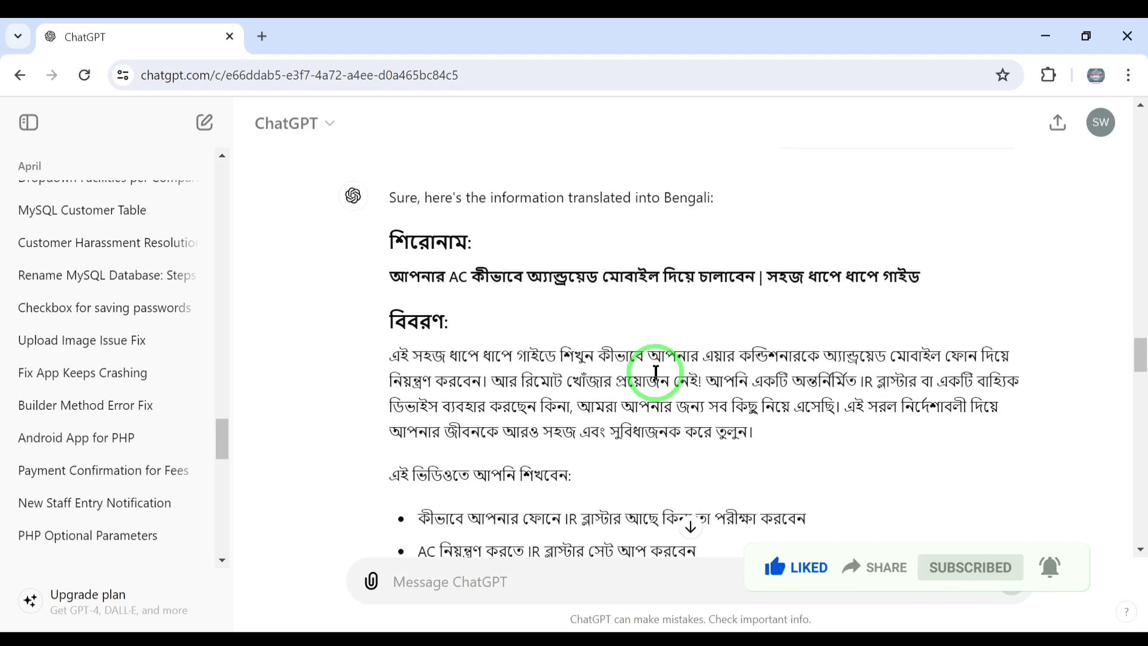
scroll(655, 372, down, 12)
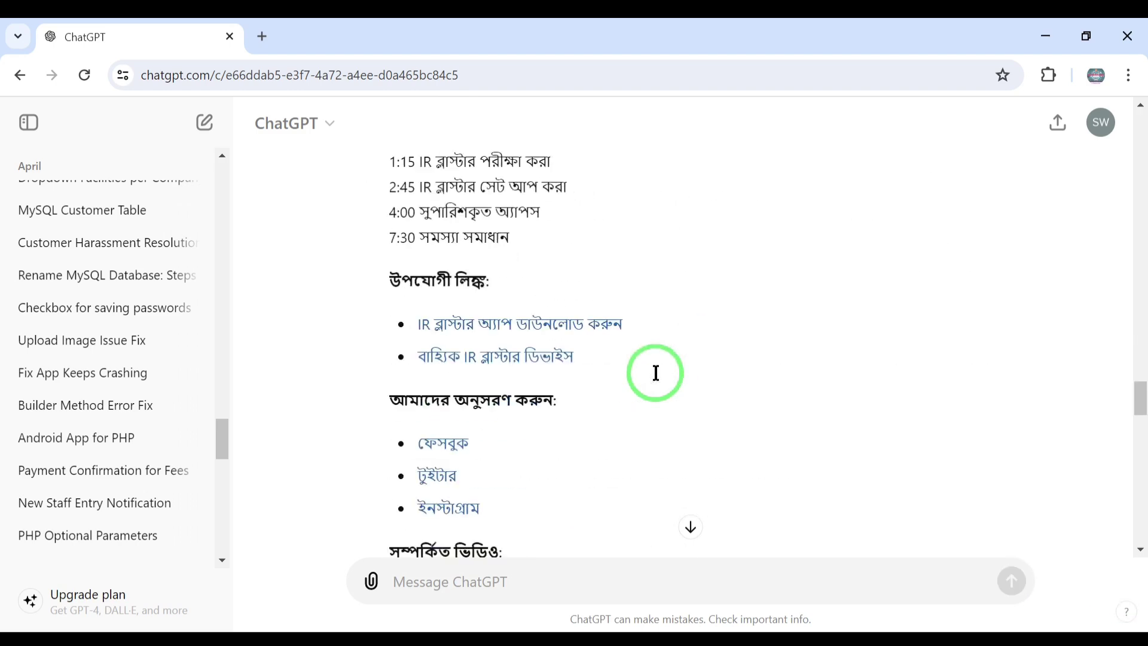
scroll(507, 368, down, 8)
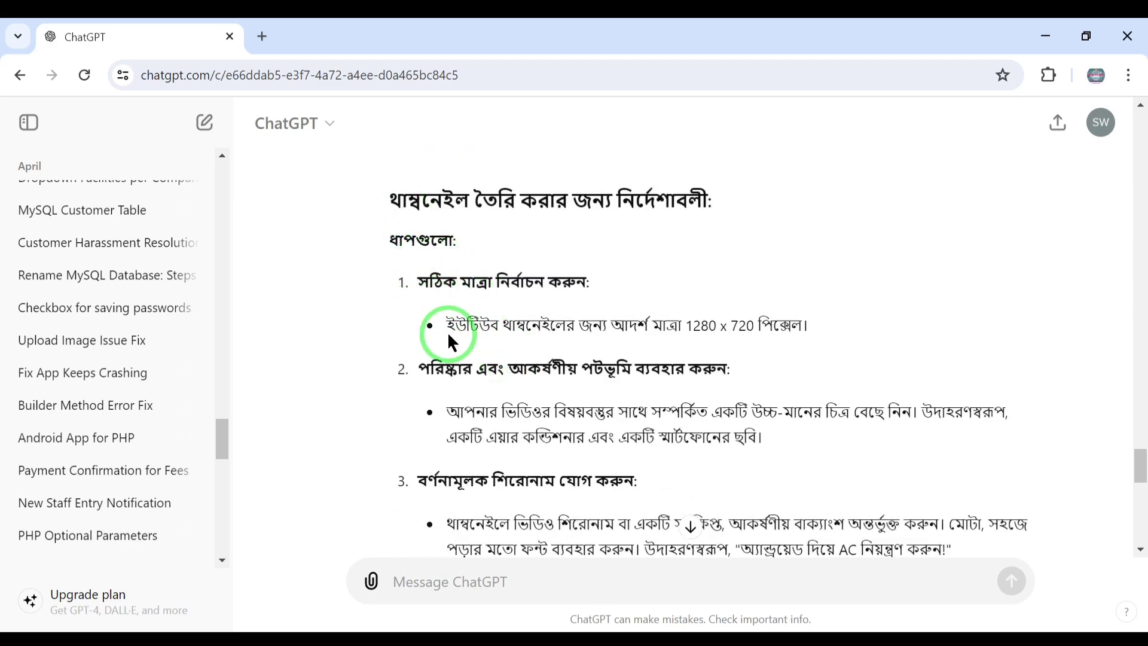
scroll(513, 332, down, 2)
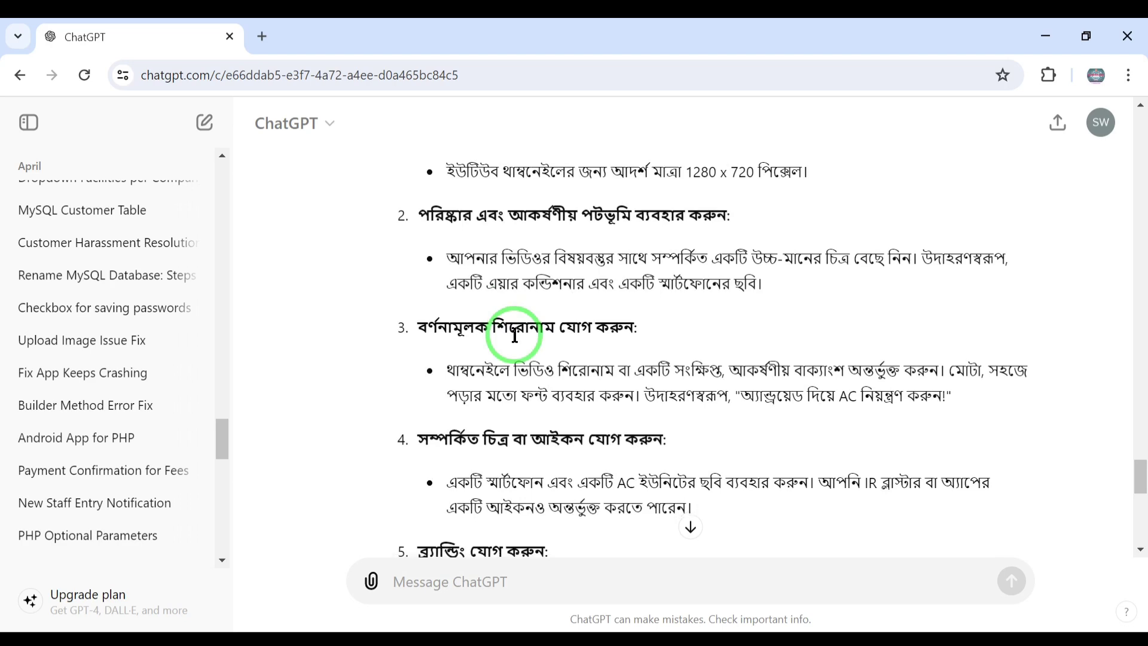
scroll(514, 335, down, 2)
scroll(514, 335, down, 8)
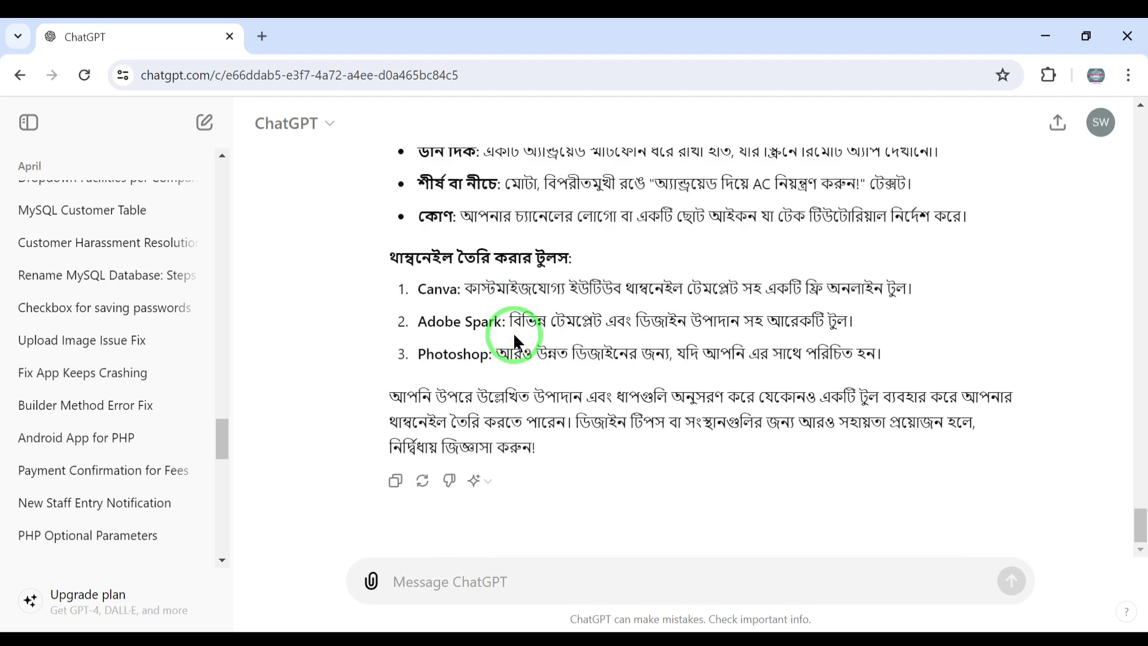
scroll(514, 338, up, 5)
scroll(515, 341, down, 5)
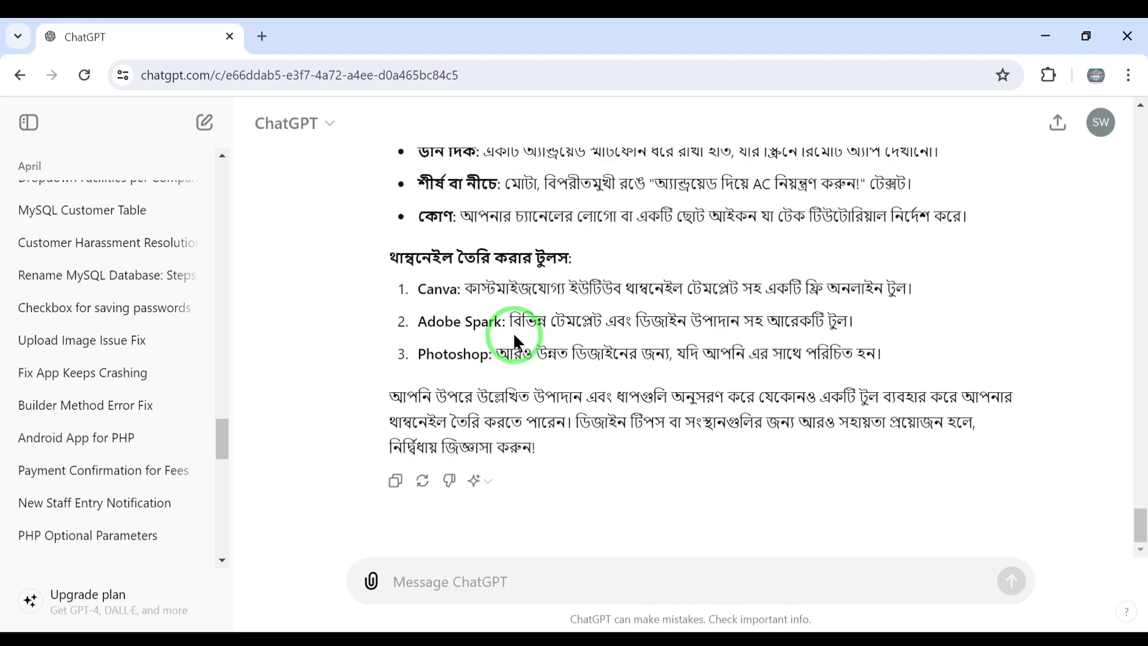